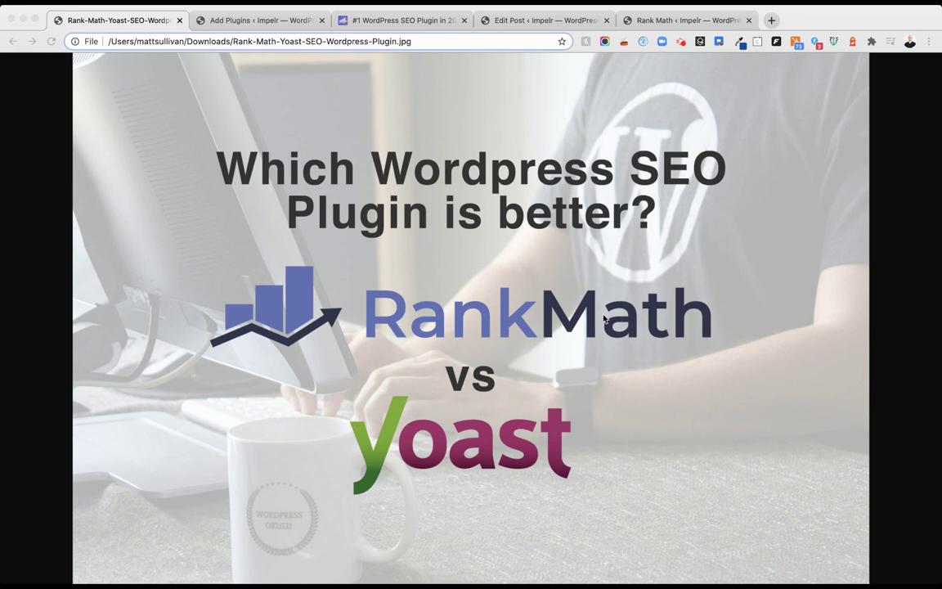
Show the WordPress Add Plugins search results for 'seo' in Chrome.
{"action": "left_click", "coordinate": [227, 21]}
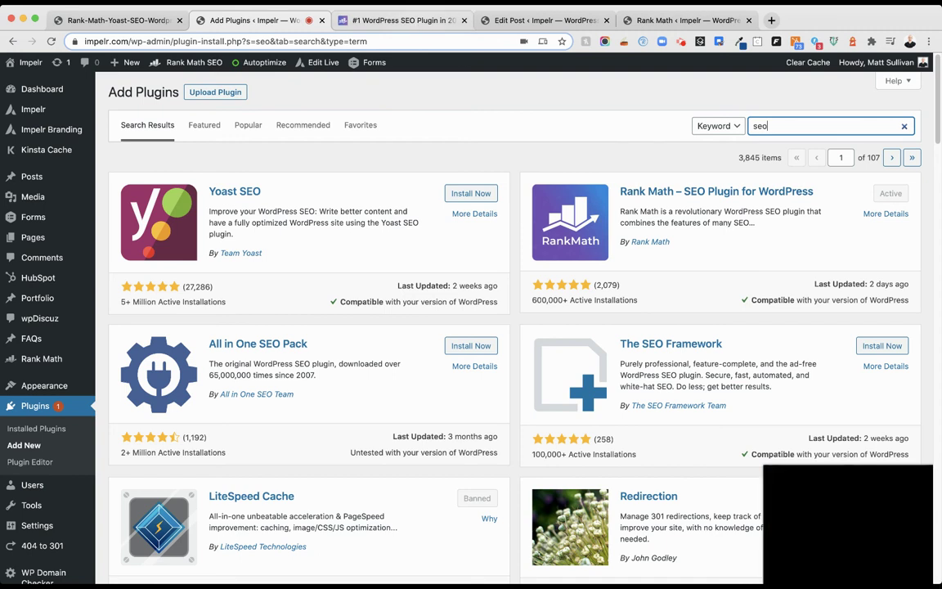
Open Rank Math's feature comparison page against Yoast and SEOPress.
{"action": "left_click", "coordinate": [389, 22]}
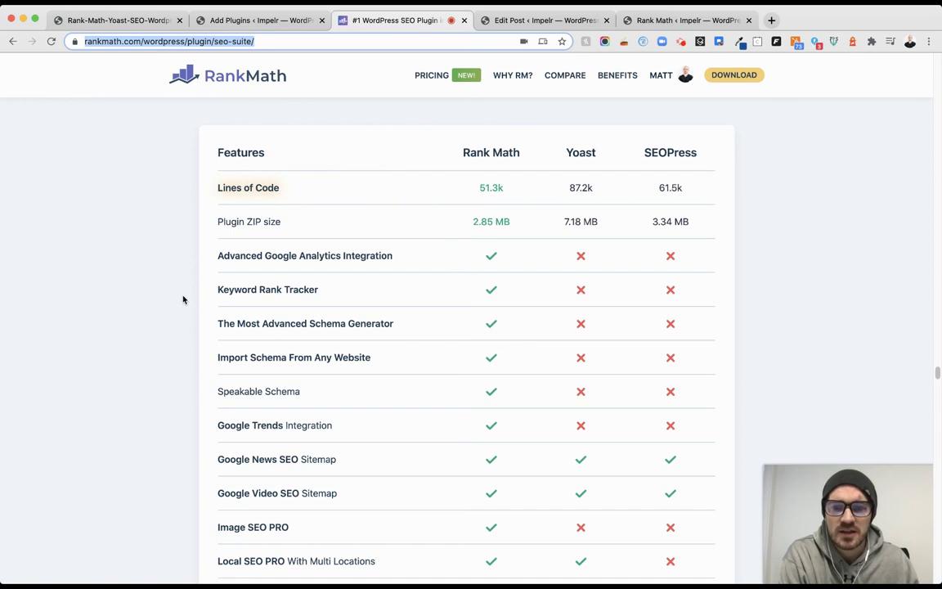
Scroll the comparison table down to rows like 840+ Schema Types Supported.
{"action": "scroll", "coordinate": [184, 299], "scroll_direction": "down", "scroll_amount": 1}
{"action": "scroll", "coordinate": [187, 299], "scroll_direction": "down", "scroll_amount": 1}
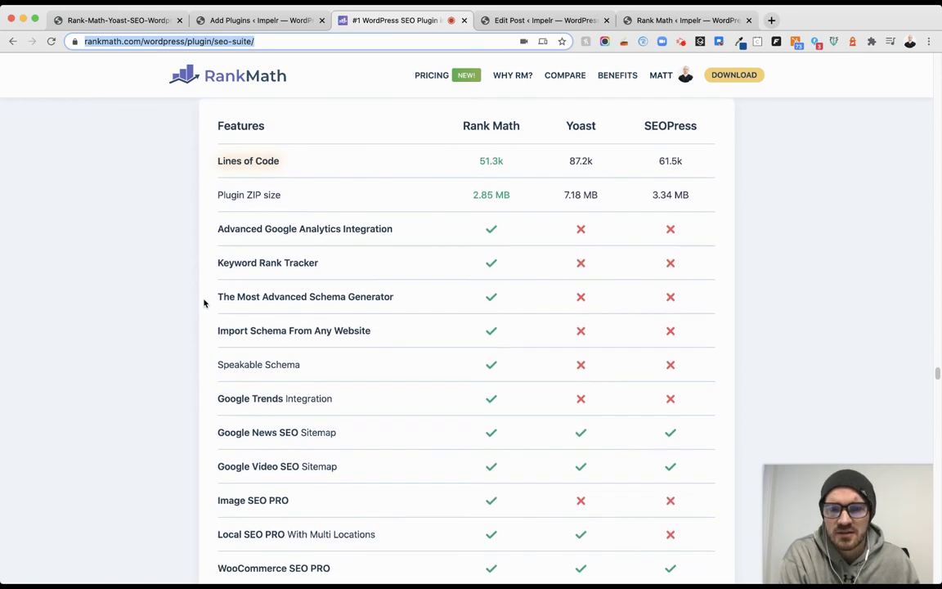
{"action": "scroll", "coordinate": [188, 299], "scroll_direction": "down", "scroll_amount": 1}
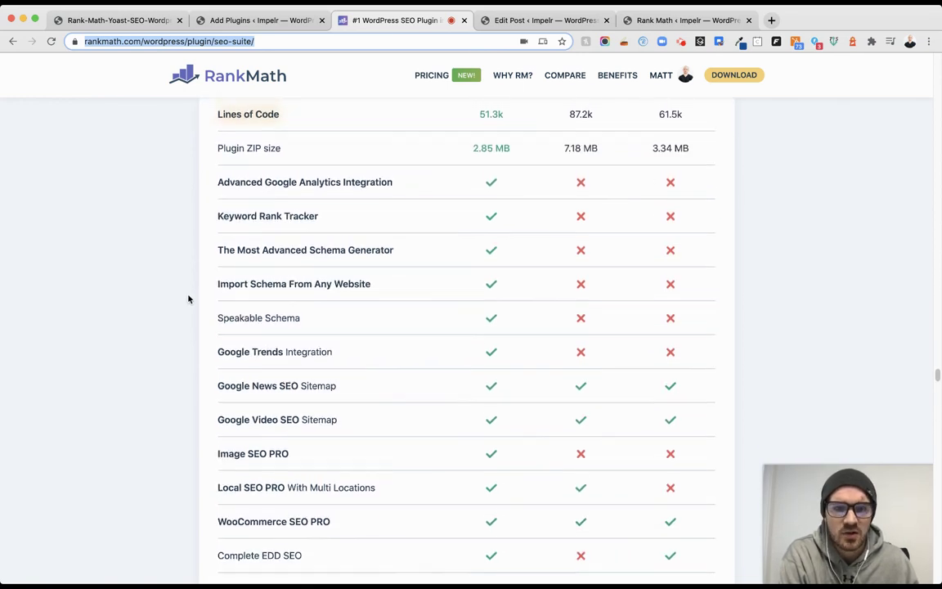
{"action": "scroll", "coordinate": [188, 298], "scroll_direction": "up", "scroll_amount": 4}
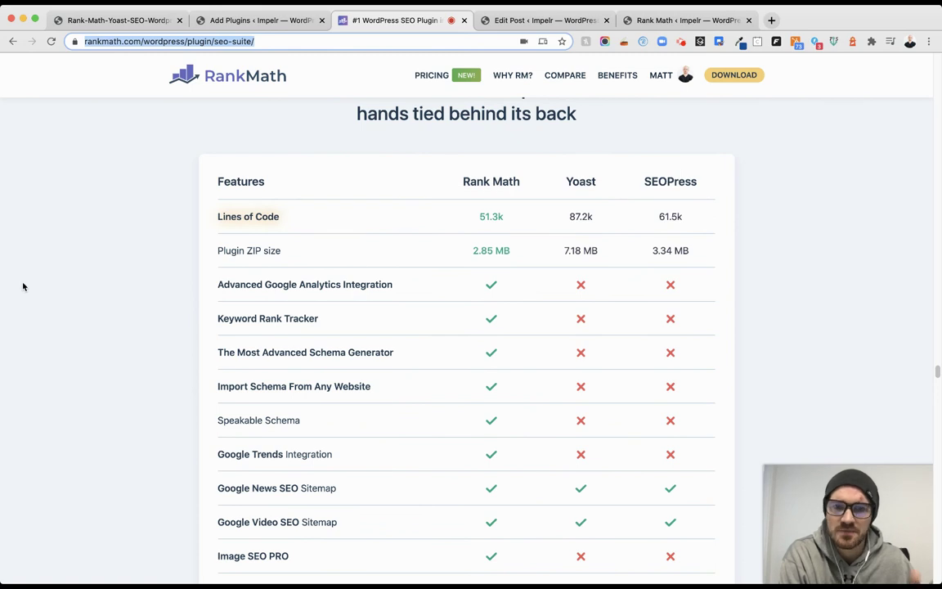
{"action": "scroll", "coordinate": [27, 282], "scroll_direction": "down", "scroll_amount": 1}
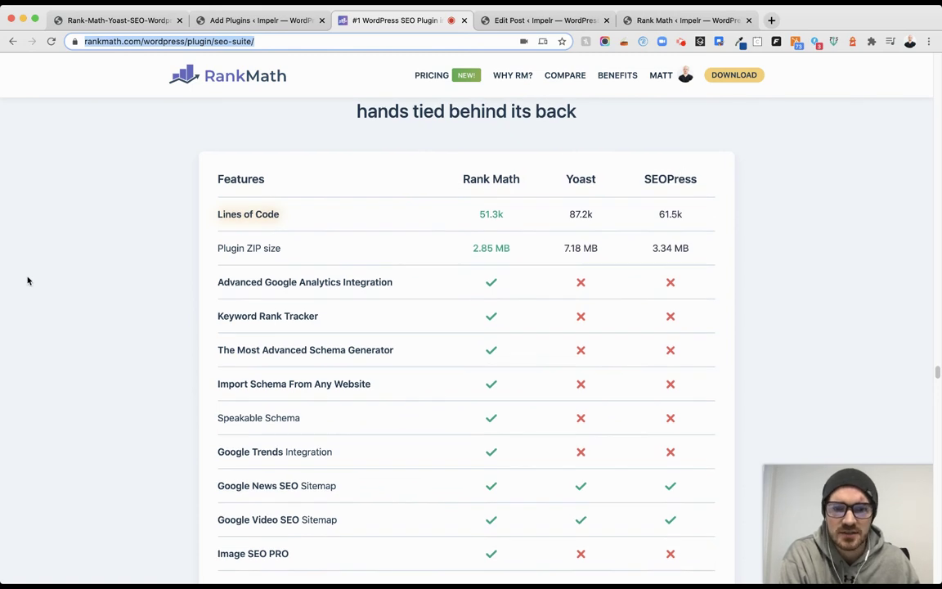
{"action": "scroll", "coordinate": [52, 282], "scroll_direction": "down", "scroll_amount": 1}
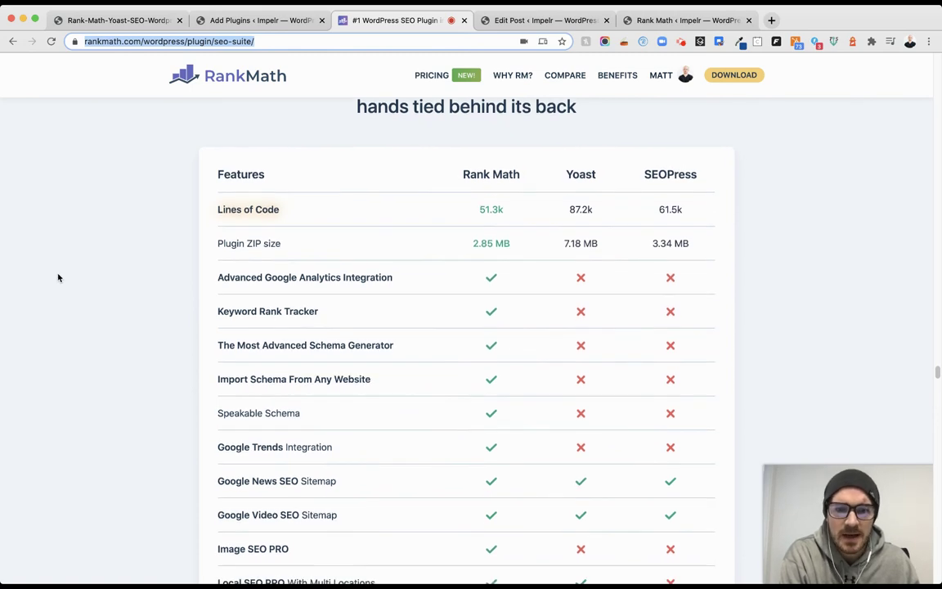
{"action": "scroll", "coordinate": [57, 277], "scroll_direction": "down", "scroll_amount": 1}
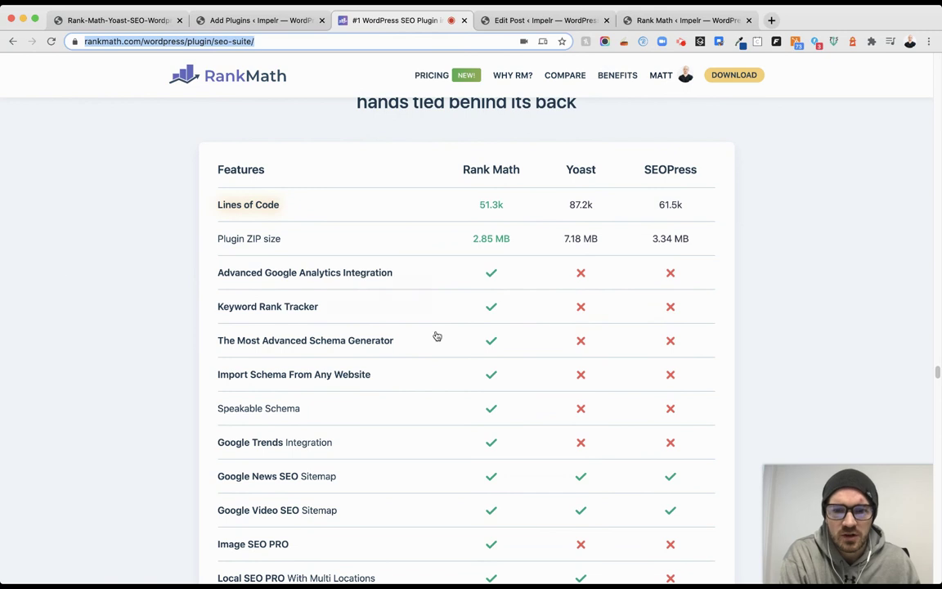
{"action": "scroll", "coordinate": [528, 337], "scroll_direction": "down", "scroll_amount": 3}
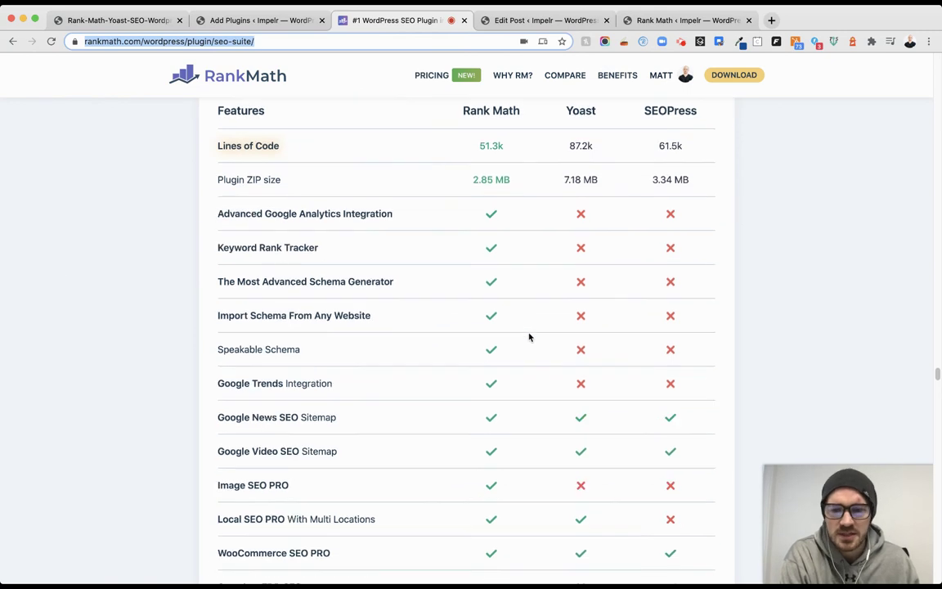
{"action": "scroll", "coordinate": [528, 336], "scroll_direction": "down", "scroll_amount": 3}
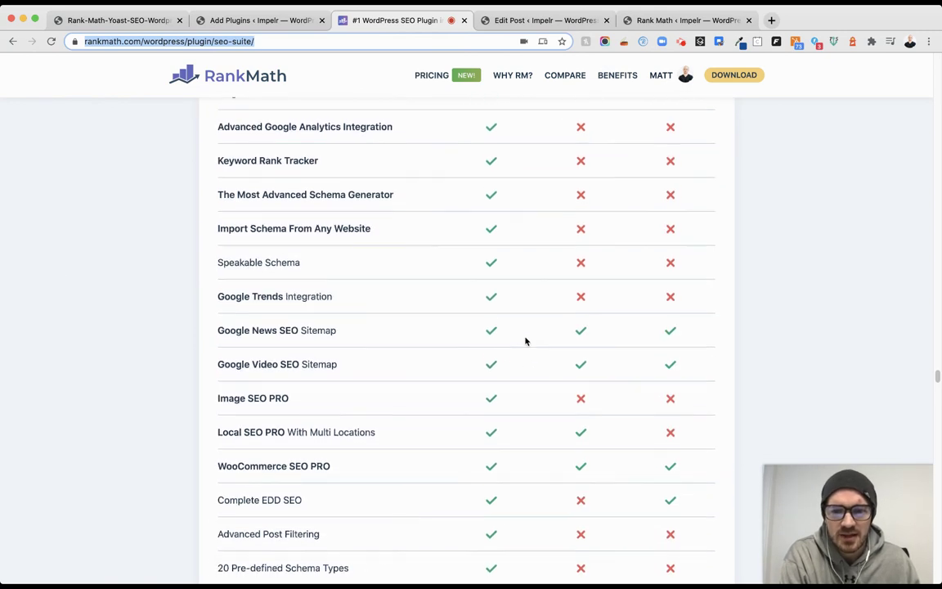
{"action": "scroll", "coordinate": [526, 342], "scroll_direction": "down", "scroll_amount": 4}
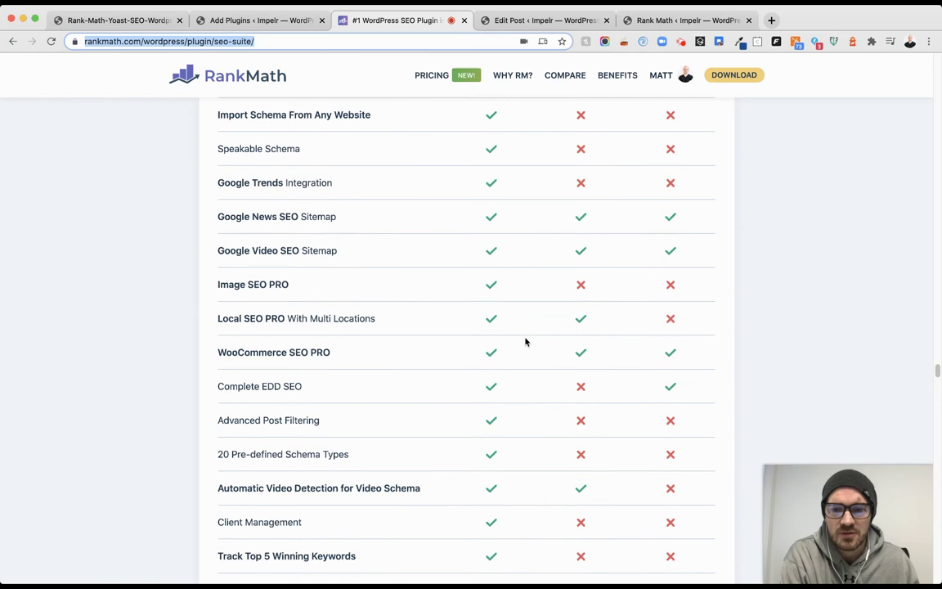
{"action": "scroll", "coordinate": [525, 341], "scroll_direction": "down", "scroll_amount": 5}
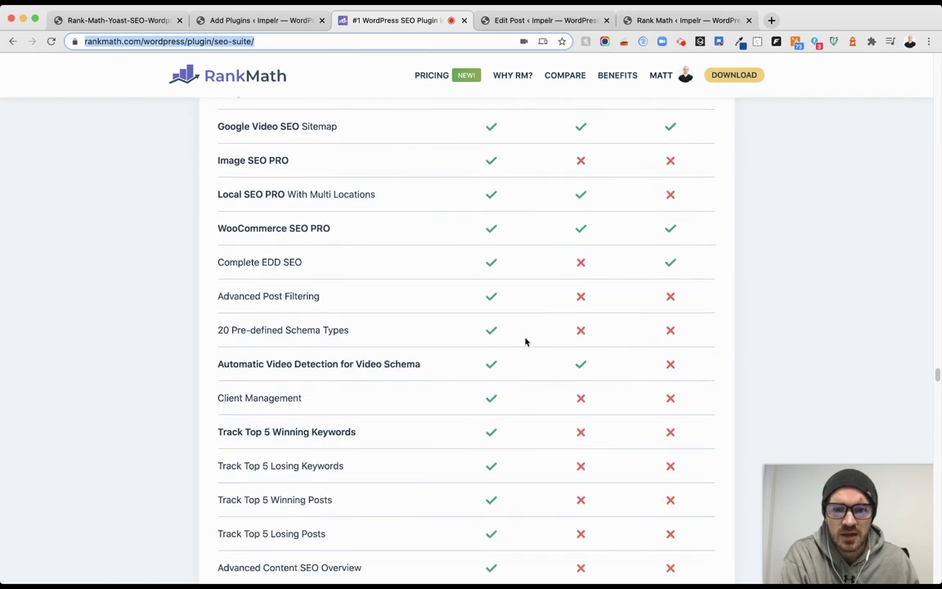
{"action": "scroll", "coordinate": [526, 342], "scroll_direction": "down", "scroll_amount": 15}
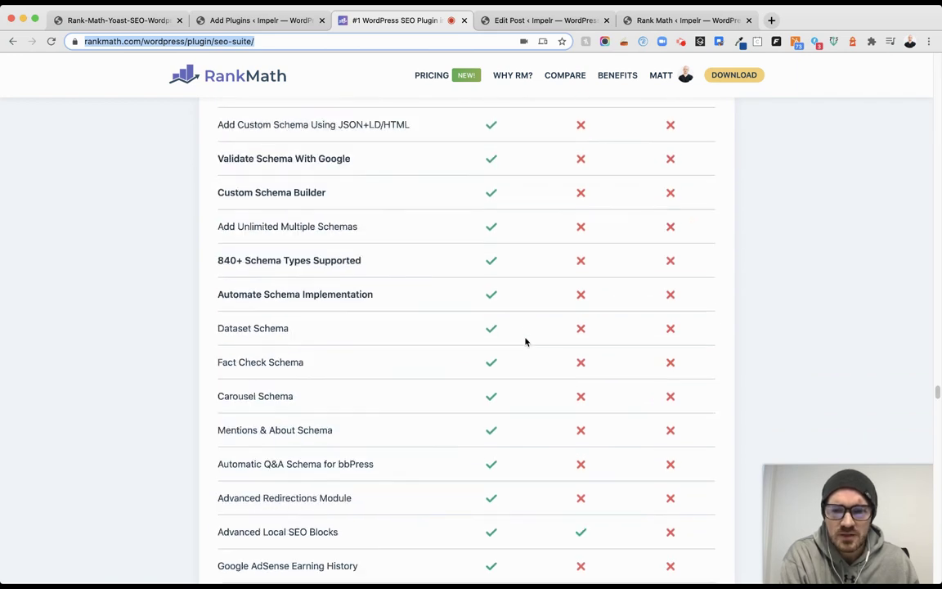
{"action": "scroll", "coordinate": [518, 262], "scroll_direction": "down", "scroll_amount": 4}
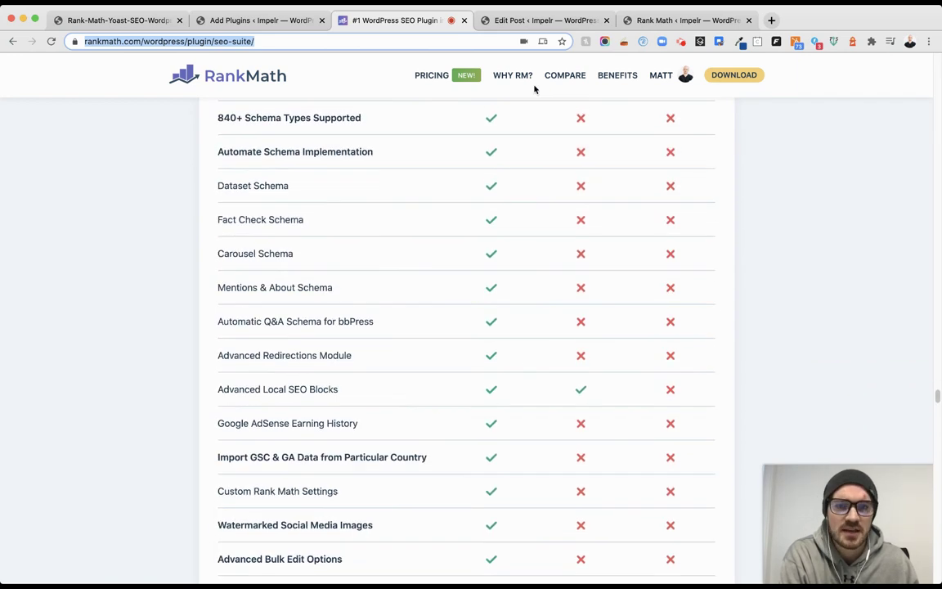
Open the 'Rank Math or Yoast SEO' draft and highlight its 88 / 100 SEO score.
{"action": "left_click", "coordinate": [537, 21]}
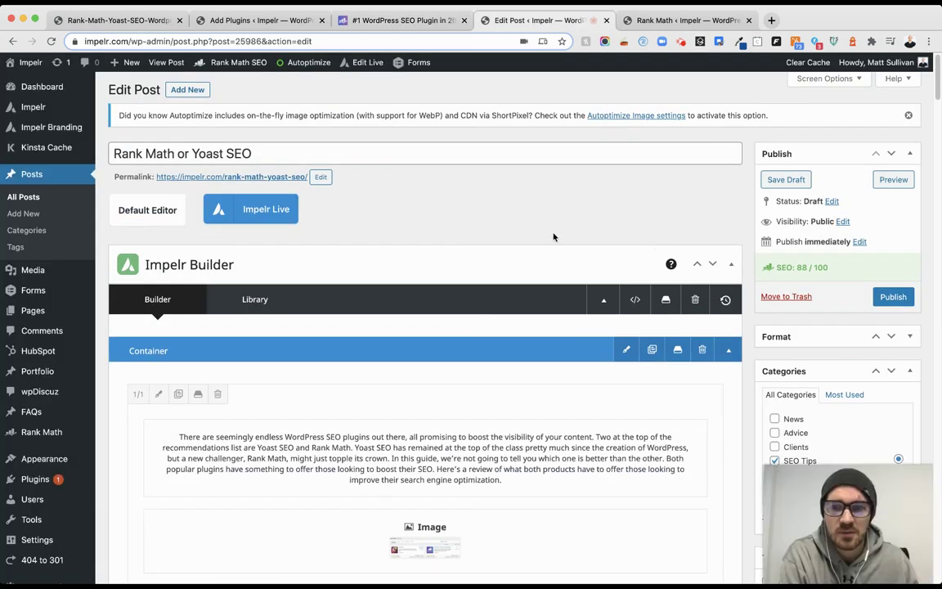
{"action": "scroll", "coordinate": [557, 234], "scroll_direction": "down", "scroll_amount": 2}
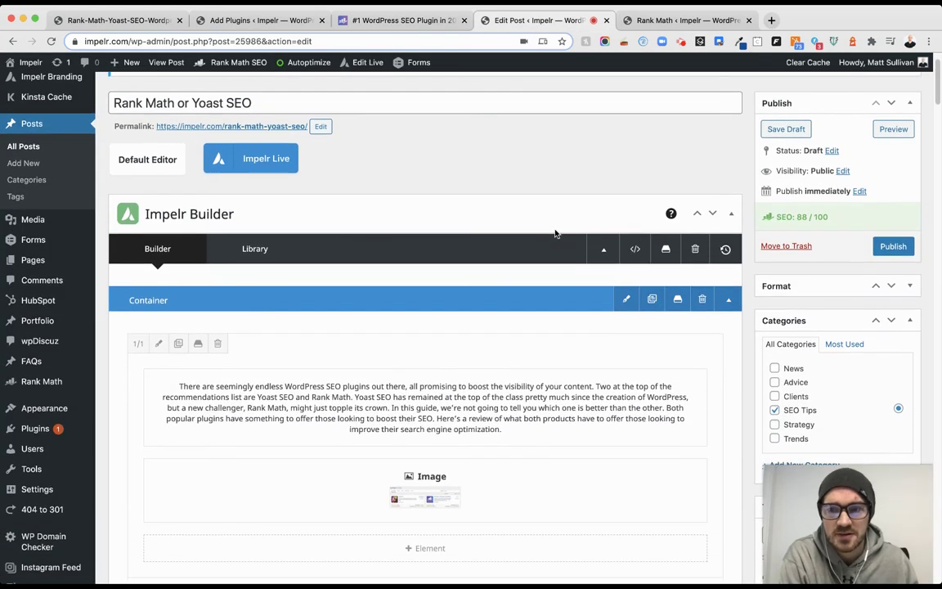
{"action": "left_click", "coordinate": [725, 246]}
{"action": "left_click", "coordinate": [746, 246]}
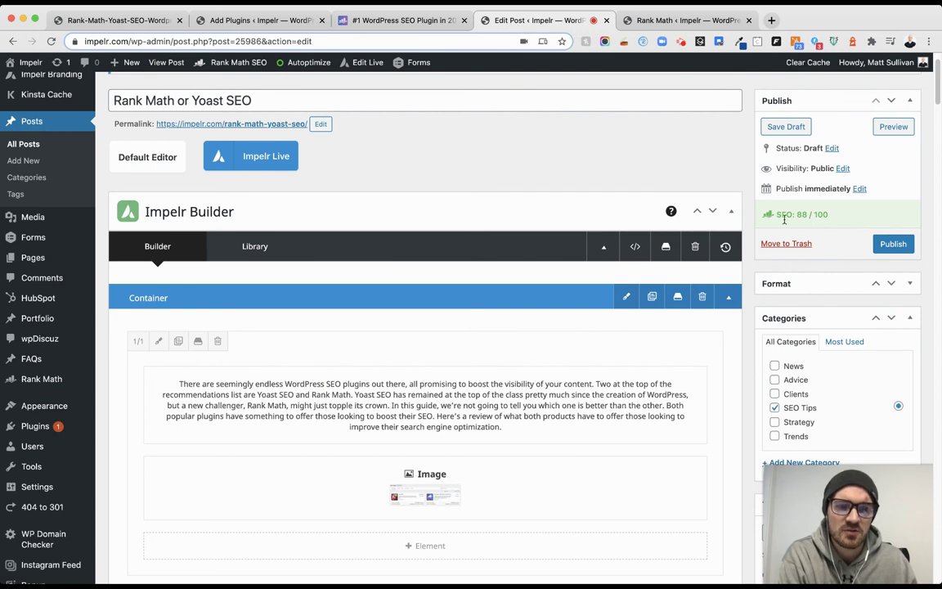
{"action": "triple_click", "coordinate": [809, 214]}
{"action": "left_click", "coordinate": [727, 170]}
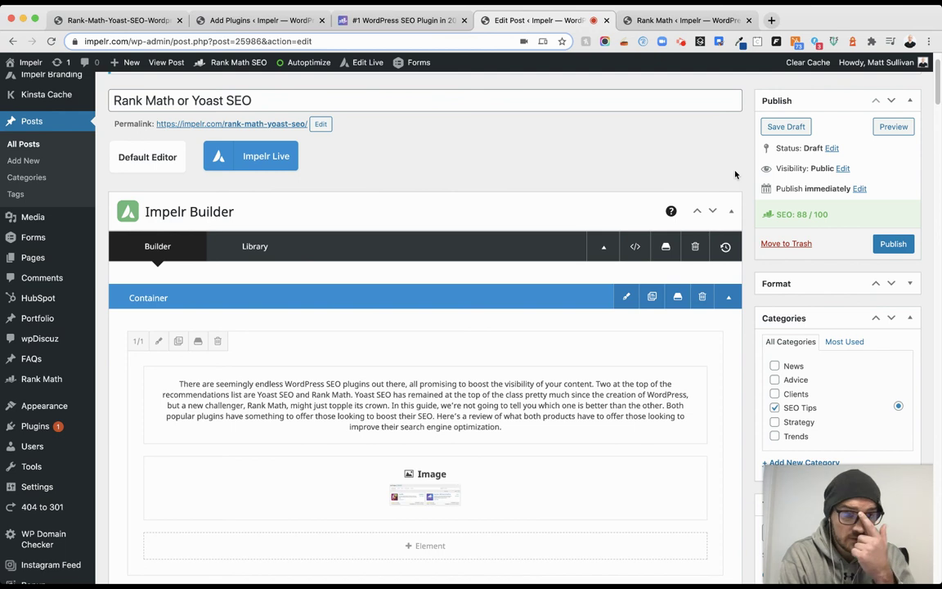
Scroll past Basic SEO and Additional to expand the Title Readability checks.
{"action": "scroll", "coordinate": [735, 174], "scroll_direction": "down", "scroll_amount": 15}
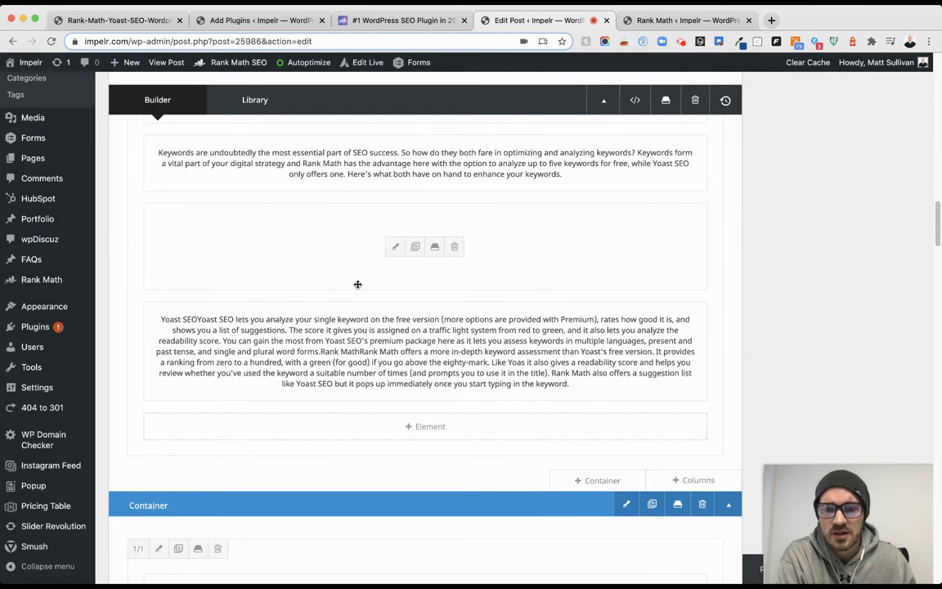
{"action": "scroll", "coordinate": [357, 283], "scroll_direction": "down", "scroll_amount": 15}
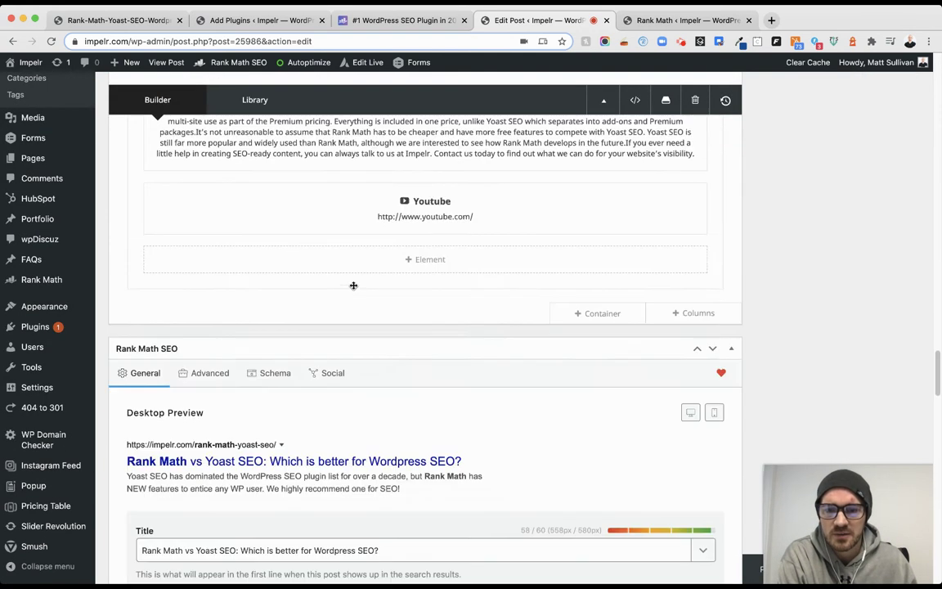
{"action": "scroll", "coordinate": [353, 286], "scroll_direction": "down", "scroll_amount": 5}
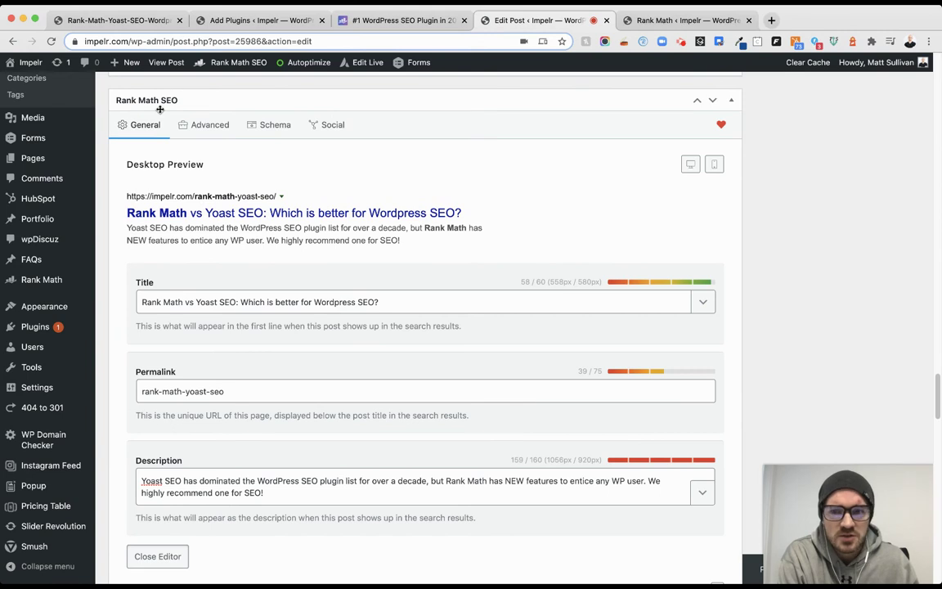
{"action": "scroll", "coordinate": [242, 192], "scroll_direction": "down", "scroll_amount": 2}
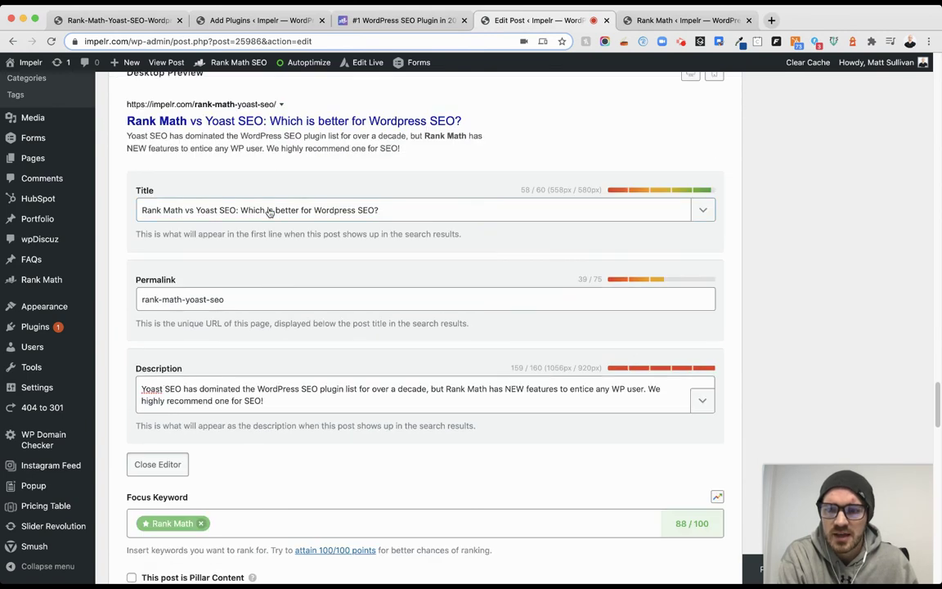
{"action": "scroll", "coordinate": [180, 275], "scroll_direction": "down", "scroll_amount": 1}
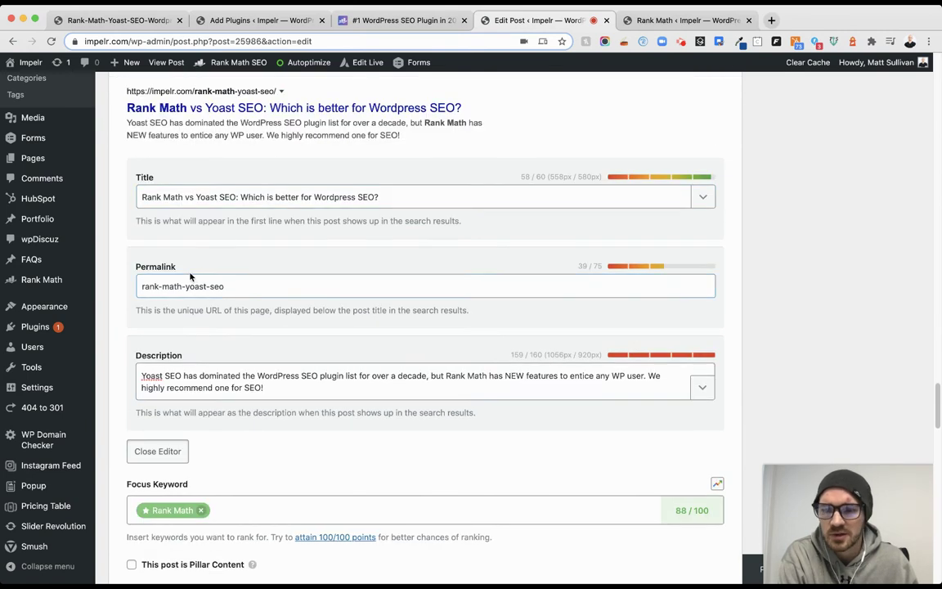
{"action": "scroll", "coordinate": [183, 361], "scroll_direction": "down", "scroll_amount": 4}
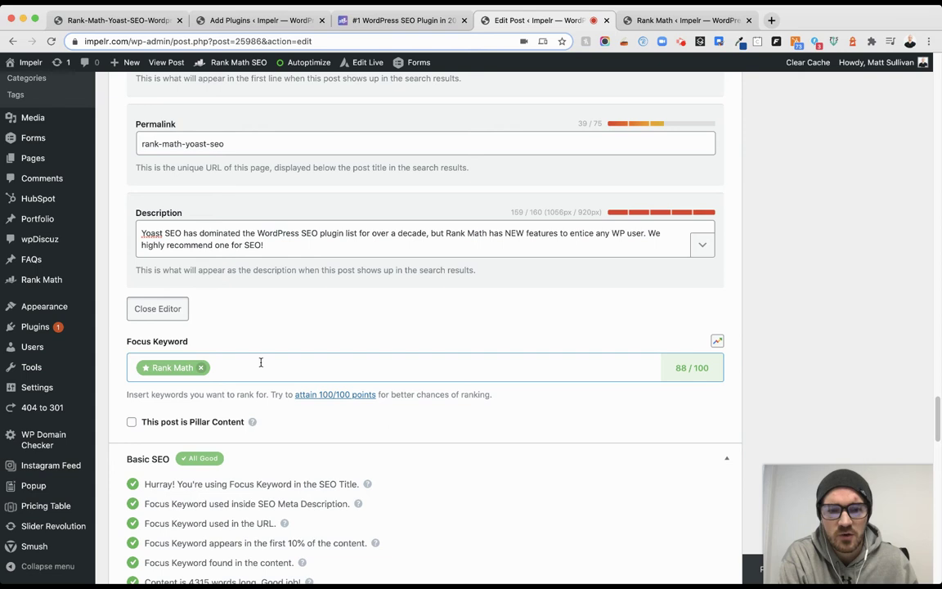
{"action": "scroll", "coordinate": [270, 368], "scroll_direction": "down", "scroll_amount": 2}
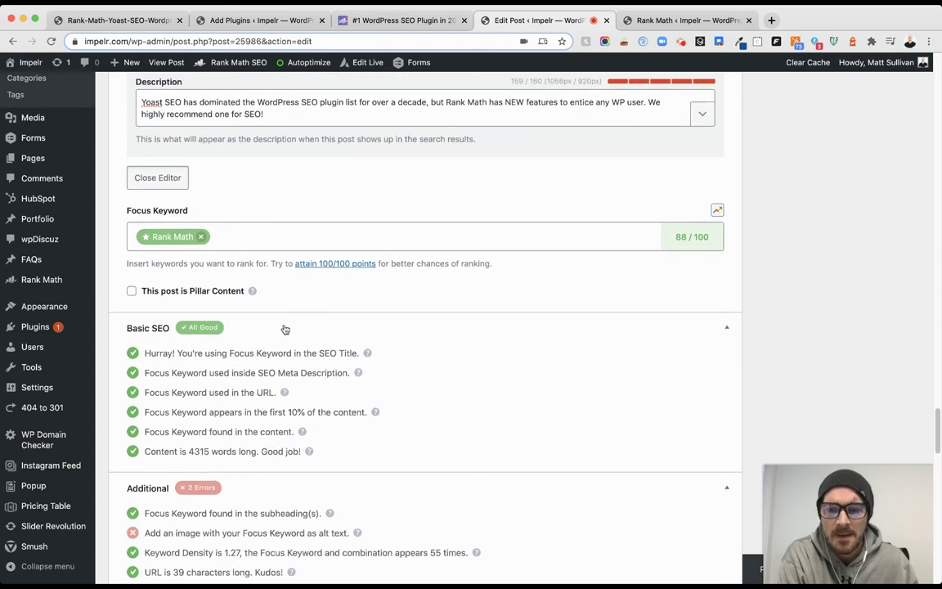
{"action": "scroll", "coordinate": [293, 430], "scroll_direction": "down", "scroll_amount": 3}
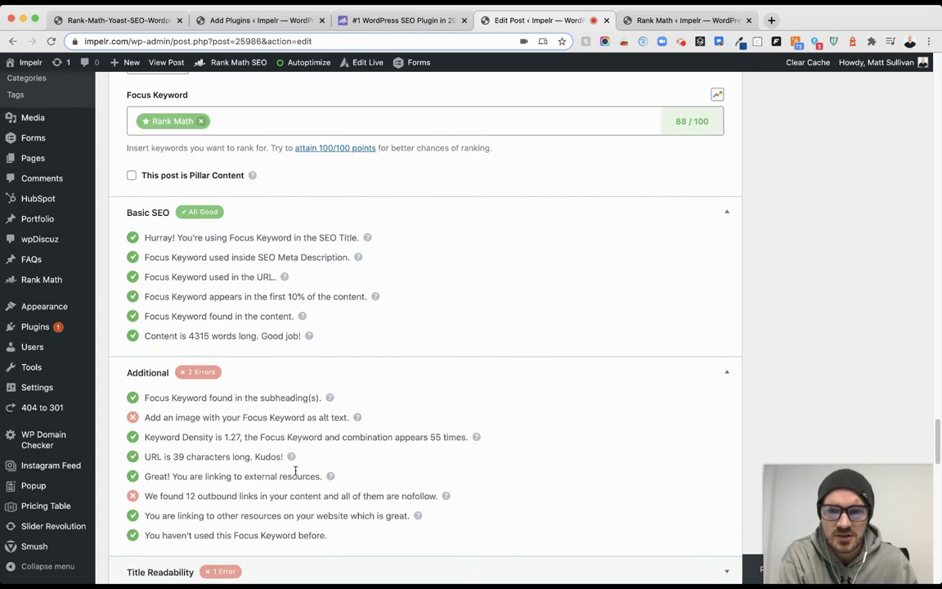
{"action": "scroll", "coordinate": [316, 310], "scroll_direction": "down", "scroll_amount": 2}
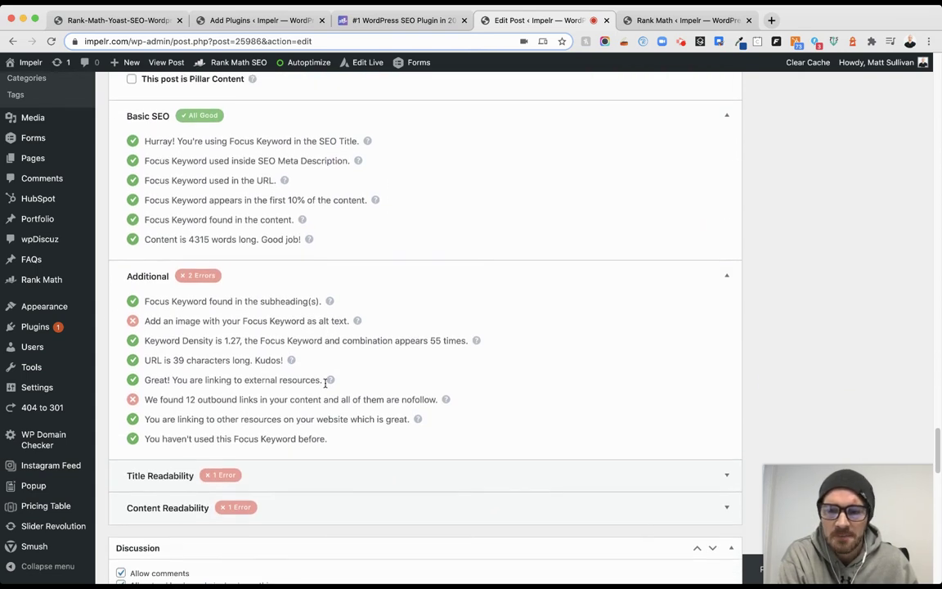
{"action": "left_click", "coordinate": [727, 476]}
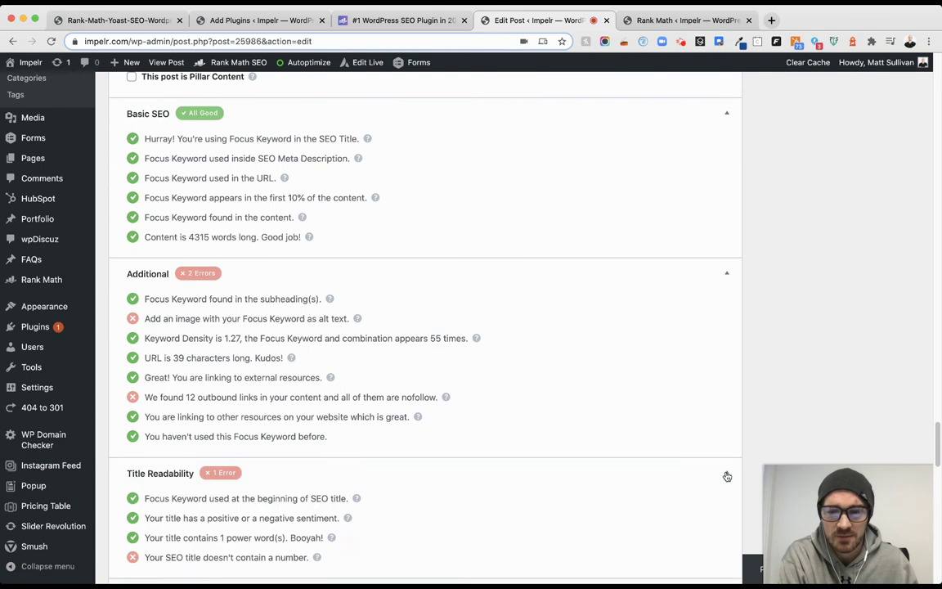
Collapse Title Readability and review the Content Readability checks.
{"action": "left_click", "coordinate": [726, 476]}
{"action": "scroll", "coordinate": [651, 416], "scroll_direction": "down", "scroll_amount": 3}
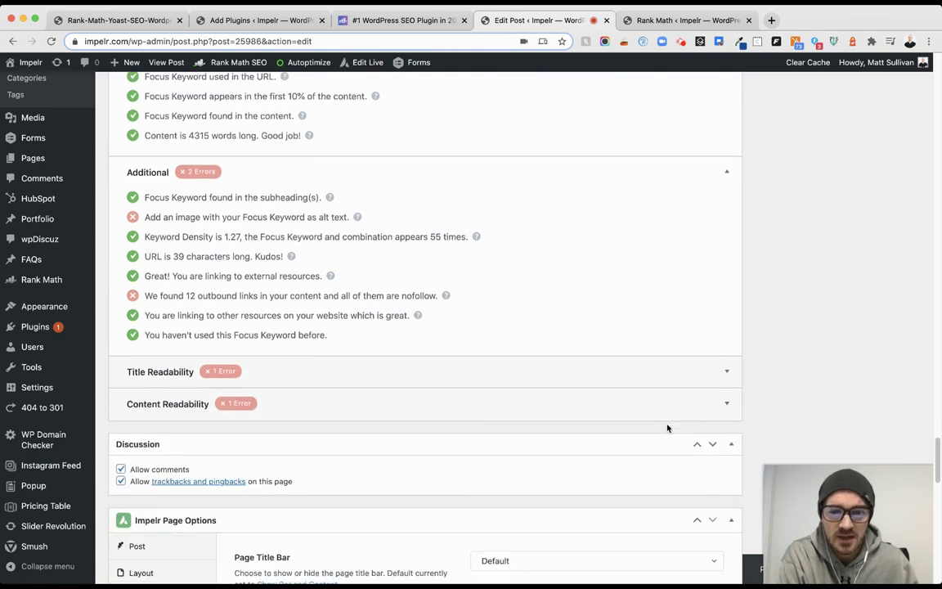
{"action": "left_click", "coordinate": [726, 409]}
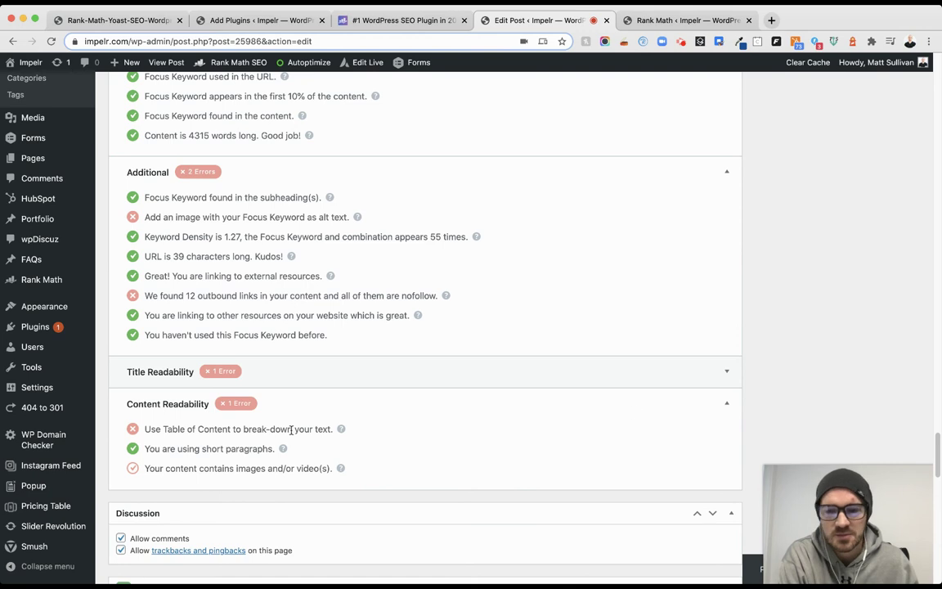
{"action": "left_click", "coordinate": [727, 406]}
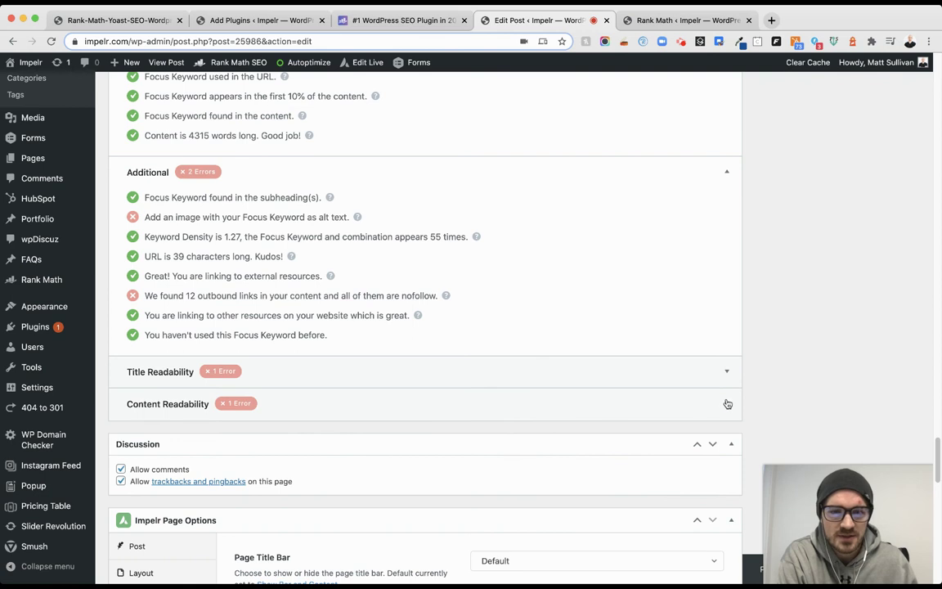
{"action": "left_click", "coordinate": [727, 404]}
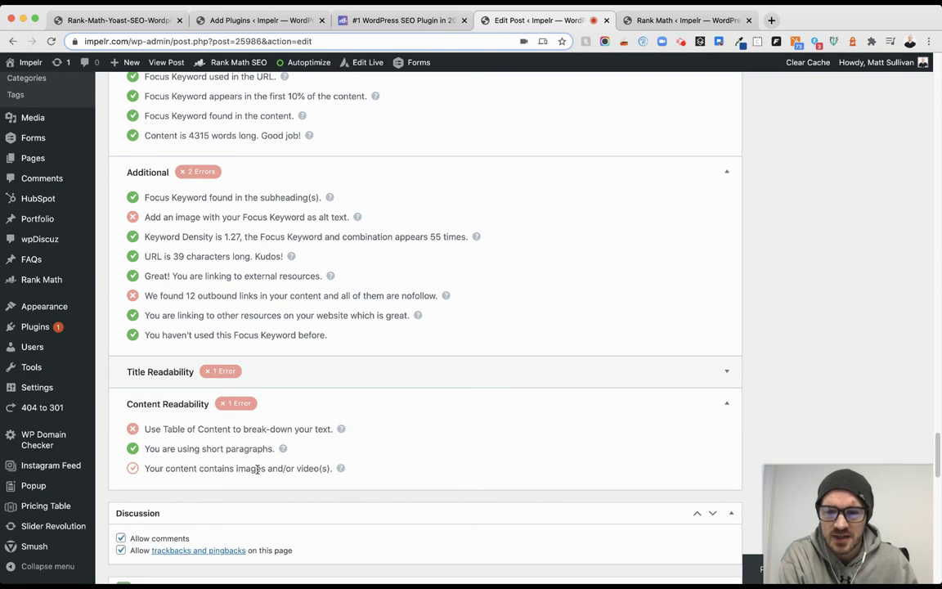
{"action": "left_click", "coordinate": [717, 404]}
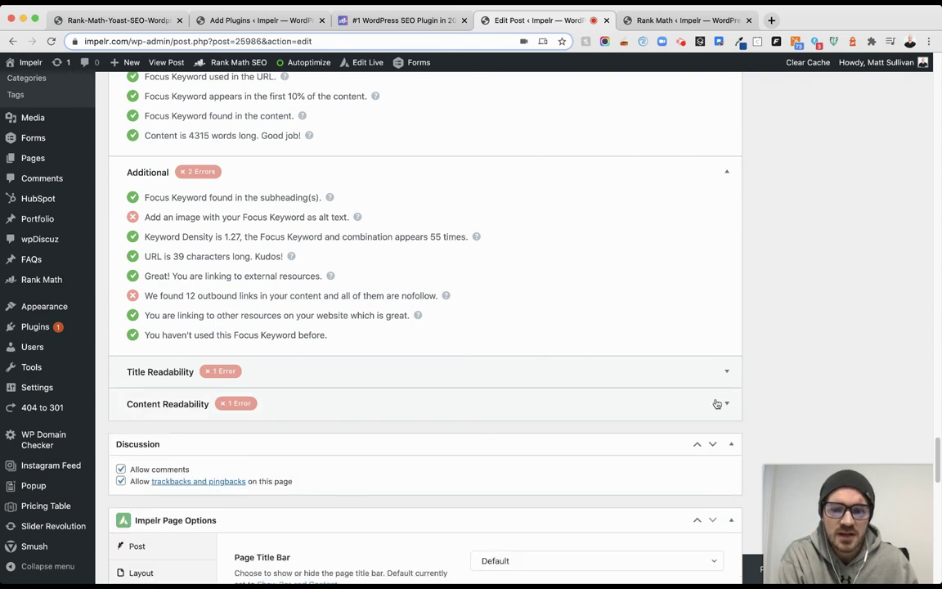
Scroll back up and switch to the Rank Math modules dashboard tab.
{"action": "scroll", "coordinate": [617, 350], "scroll_direction": "up", "scroll_amount": 5}
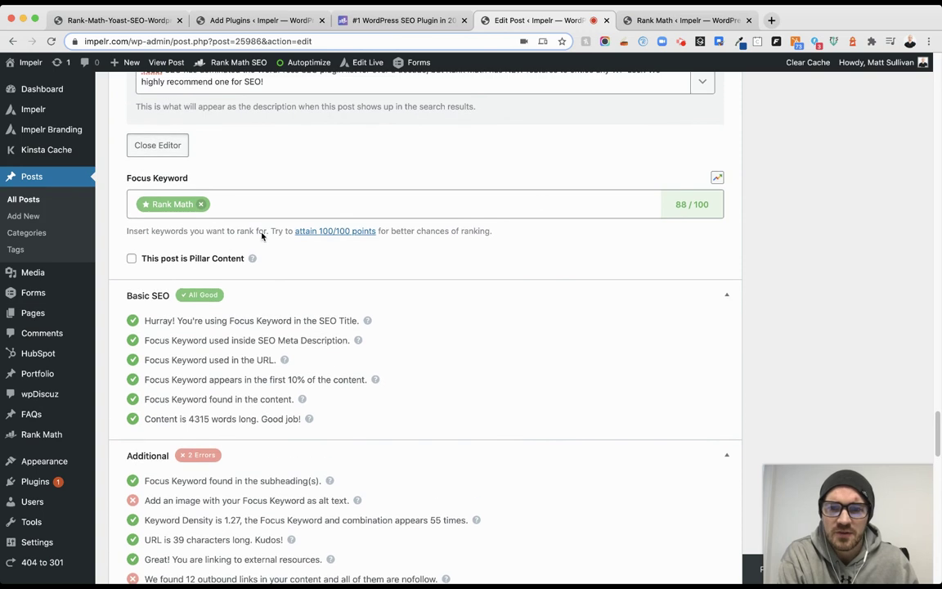
{"action": "scroll", "coordinate": [669, 357], "scroll_direction": "up", "scroll_amount": 2}
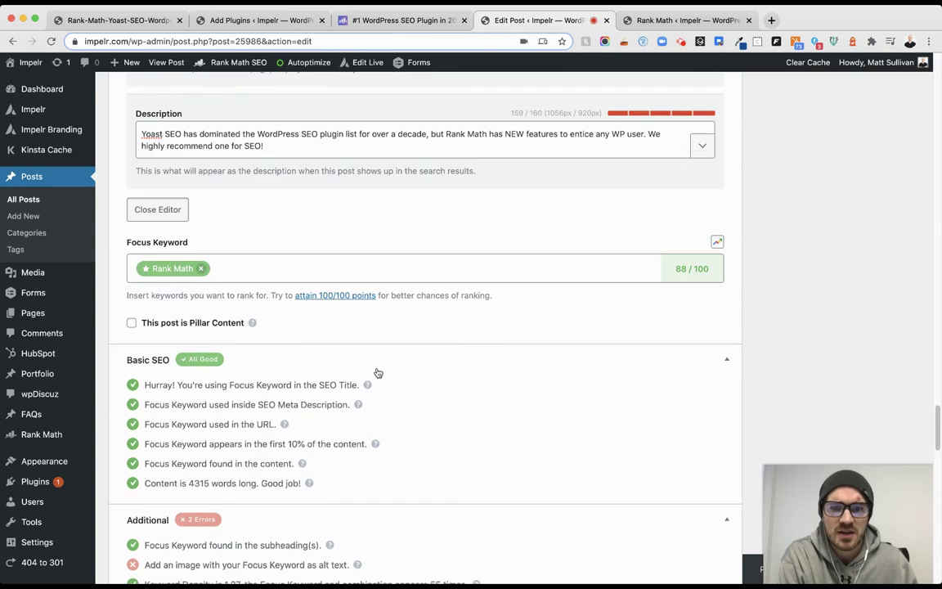
{"action": "scroll", "coordinate": [380, 369], "scroll_direction": "up", "scroll_amount": 1}
{"action": "scroll", "coordinate": [392, 366], "scroll_direction": "up", "scroll_amount": 5}
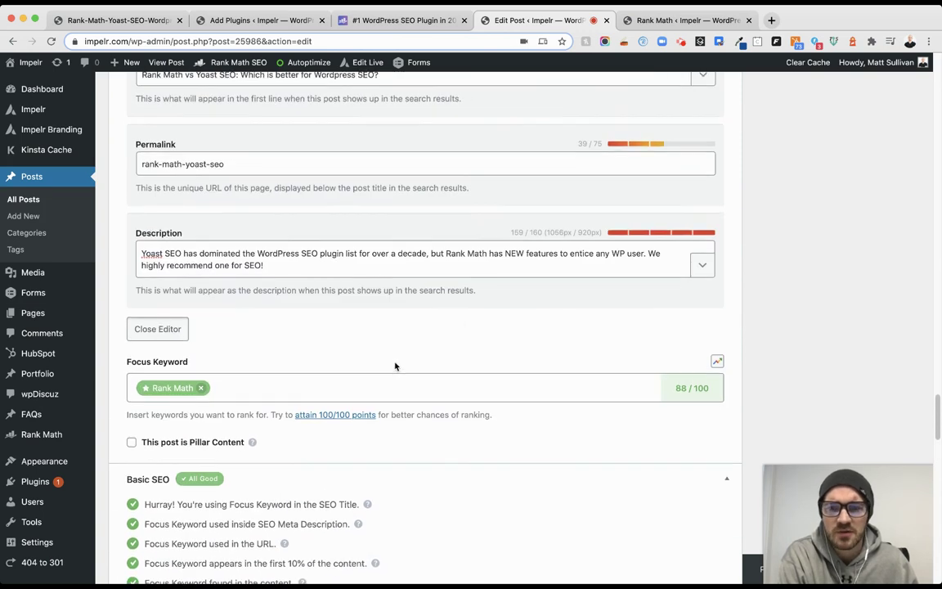
{"action": "scroll", "coordinate": [469, 385], "scroll_direction": "up", "scroll_amount": 2}
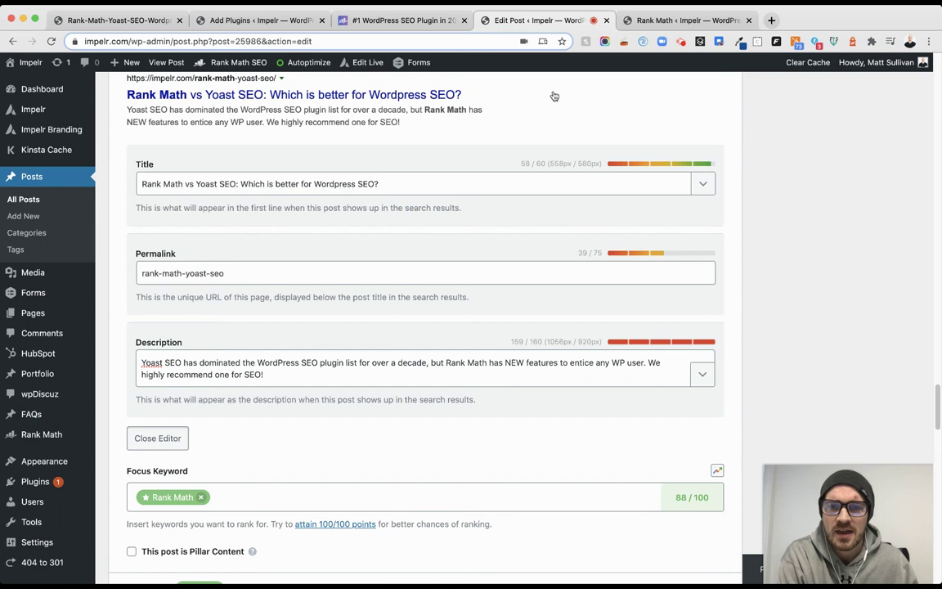
{"action": "left_click", "coordinate": [683, 20]}
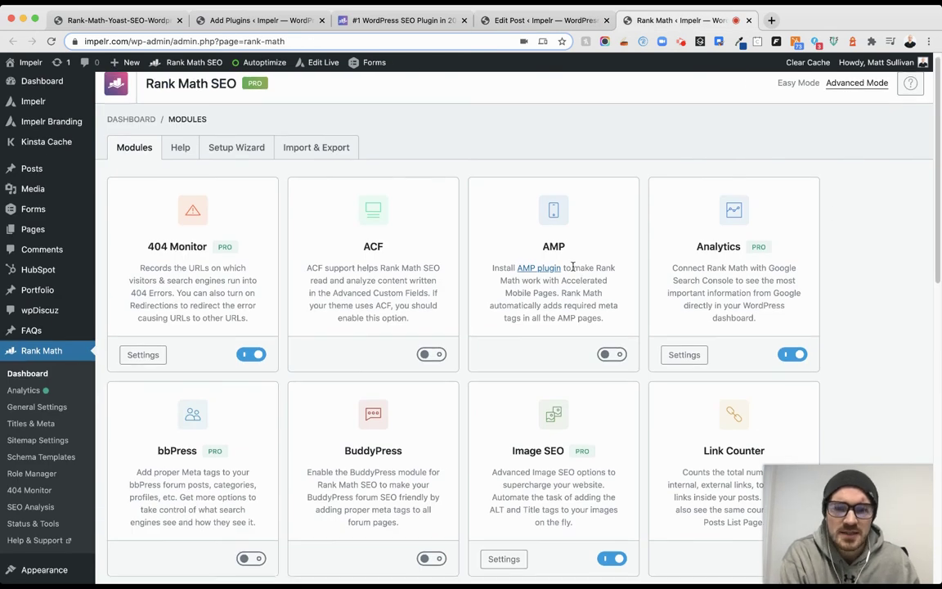
Browse the Rank Math module cards and open the Image SEO module's settings.
{"action": "scroll", "coordinate": [548, 267], "scroll_direction": "down", "scroll_amount": 1}
{"action": "scroll", "coordinate": [292, 221], "scroll_direction": "down", "scroll_amount": 1}
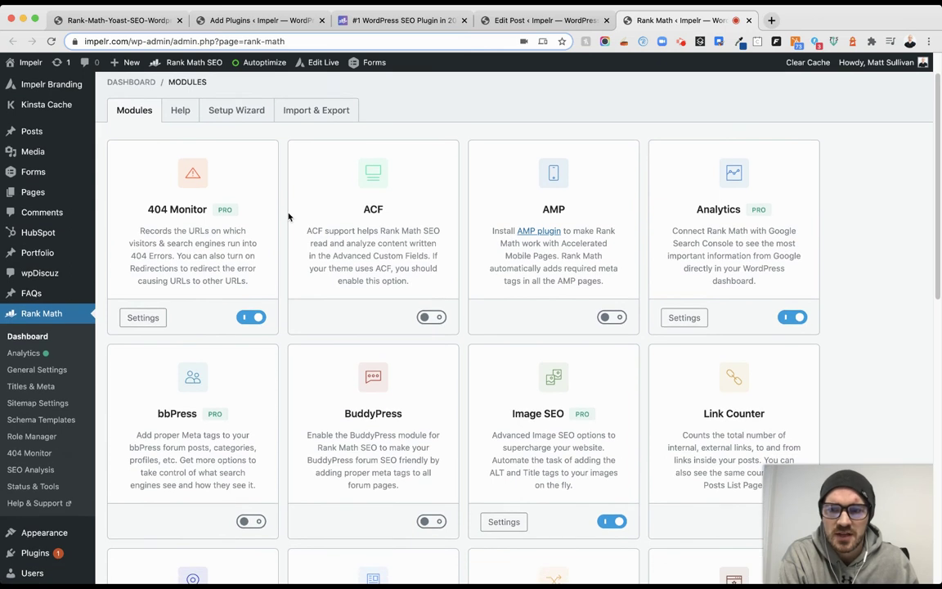
{"action": "scroll", "coordinate": [292, 224], "scroll_direction": "down", "scroll_amount": 1}
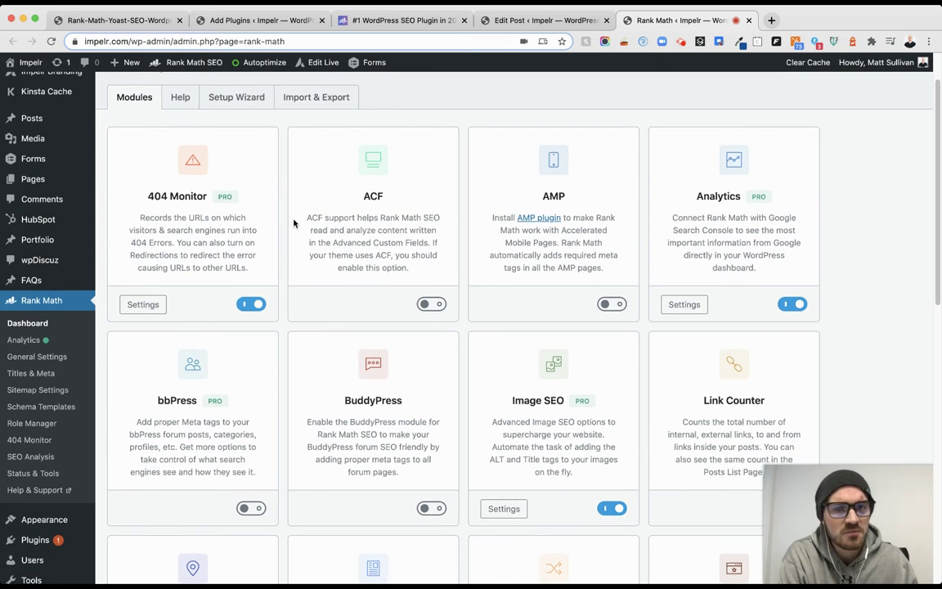
{"action": "scroll", "coordinate": [294, 222], "scroll_direction": "down", "scroll_amount": 1}
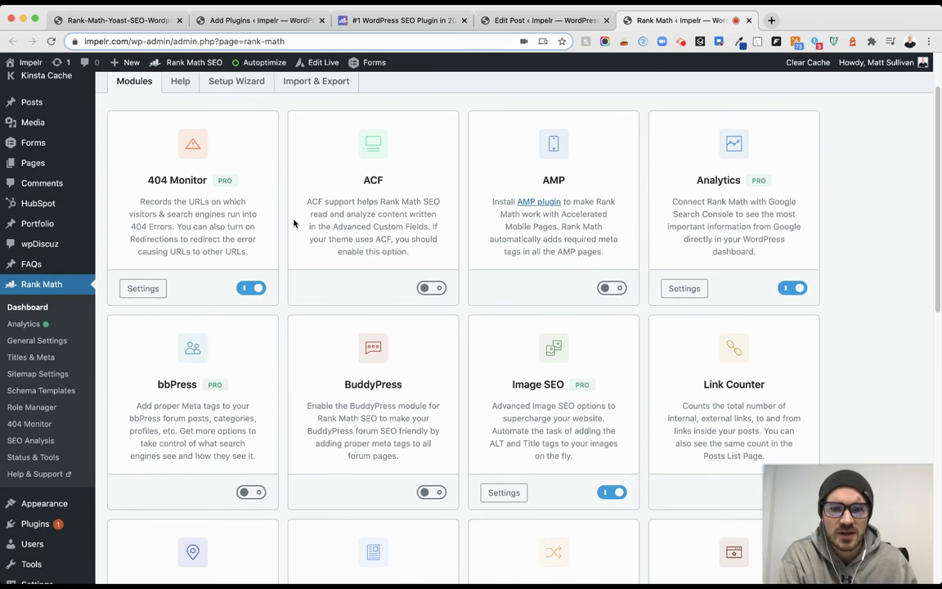
{"action": "scroll", "coordinate": [293, 222], "scroll_direction": "down", "scroll_amount": 5}
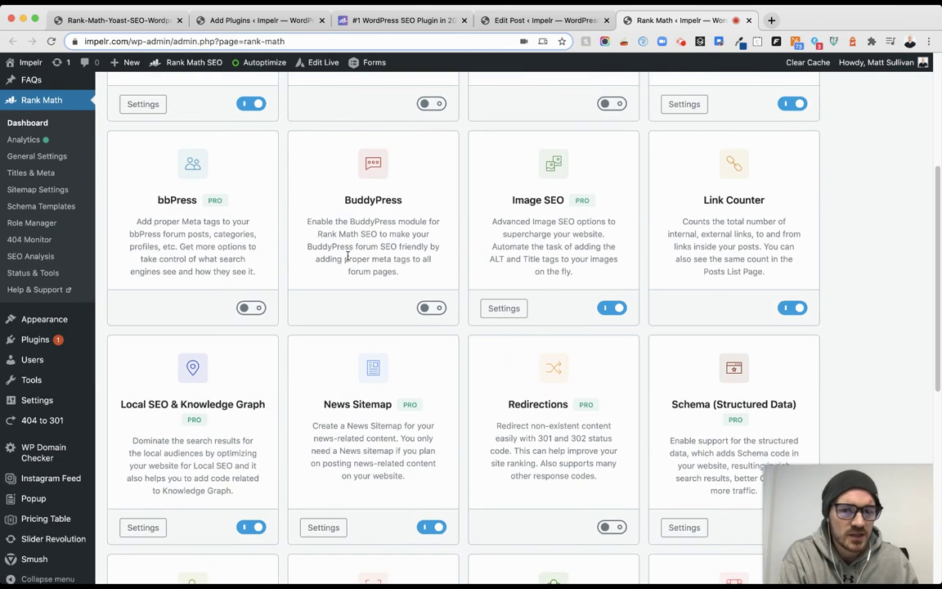
{"action": "scroll", "coordinate": [483, 374], "scroll_direction": "down", "scroll_amount": 1}
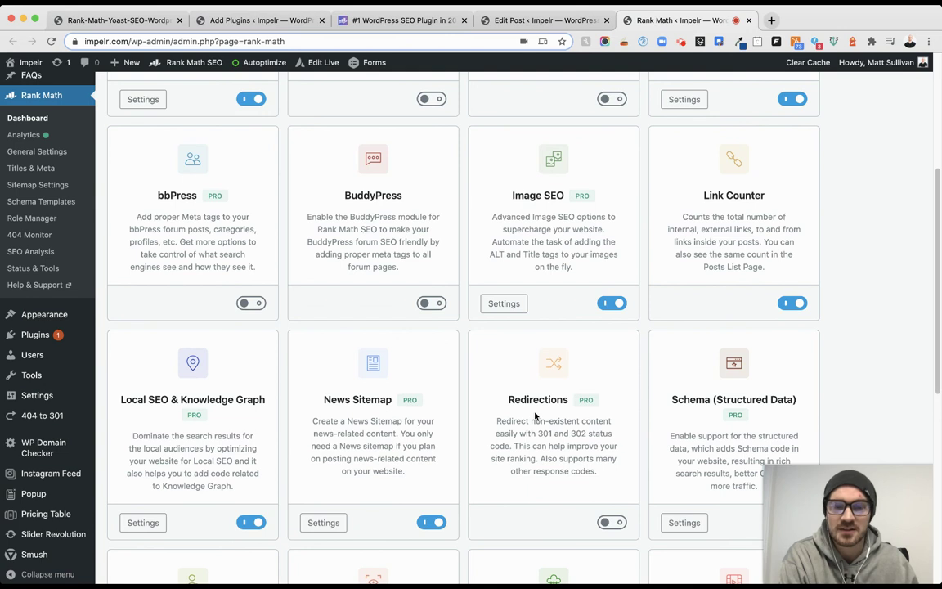
{"action": "scroll", "coordinate": [535, 417], "scroll_direction": "down", "scroll_amount": 4}
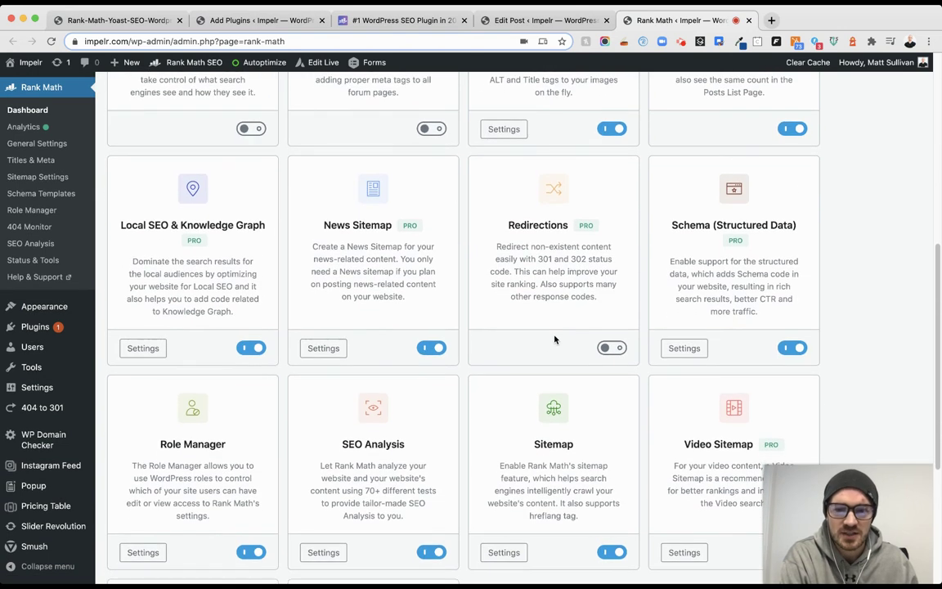
{"action": "scroll", "coordinate": [555, 336], "scroll_direction": "up", "scroll_amount": 3}
{"action": "scroll", "coordinate": [555, 339], "scroll_direction": "up", "scroll_amount": 4}
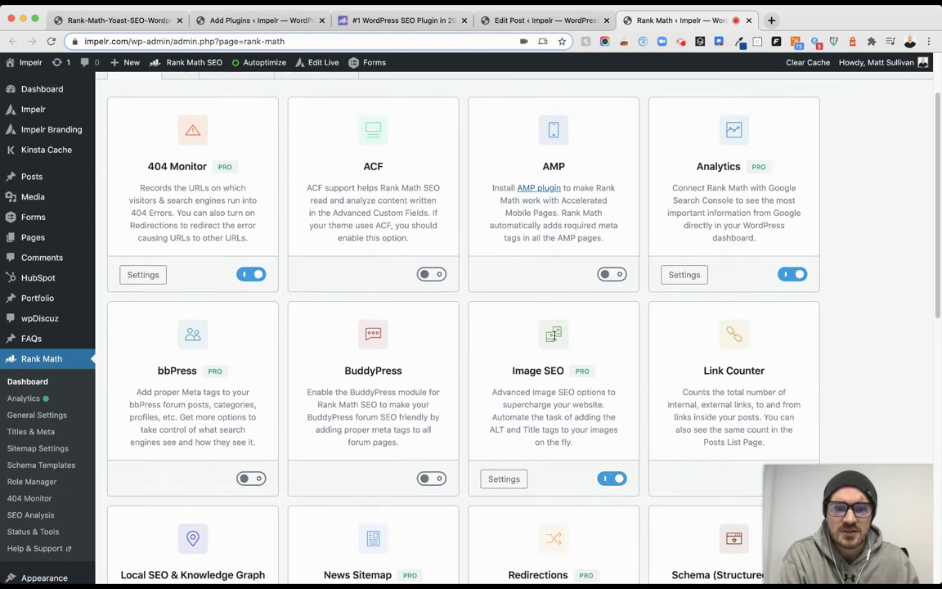
{"action": "scroll", "coordinate": [560, 360], "scroll_direction": "up", "scroll_amount": 2}
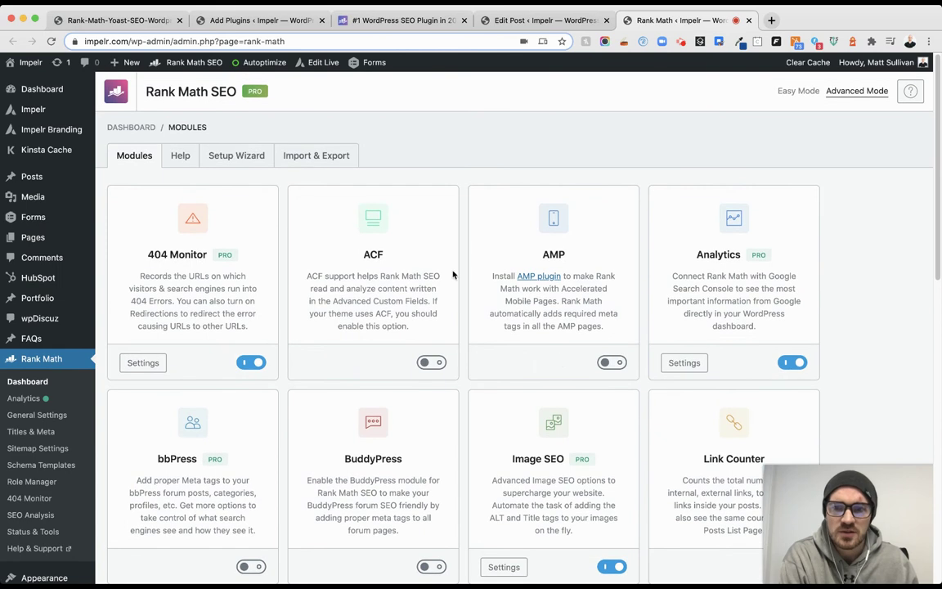
{"action": "scroll", "coordinate": [301, 252], "scroll_direction": "down", "scroll_amount": 1}
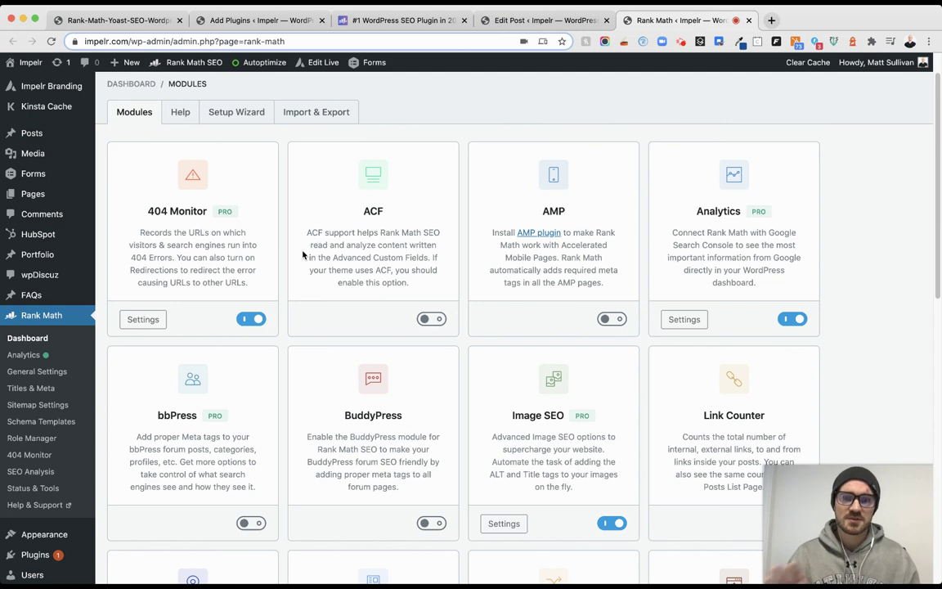
{"action": "scroll", "coordinate": [496, 280], "scroll_direction": "down", "scroll_amount": 3}
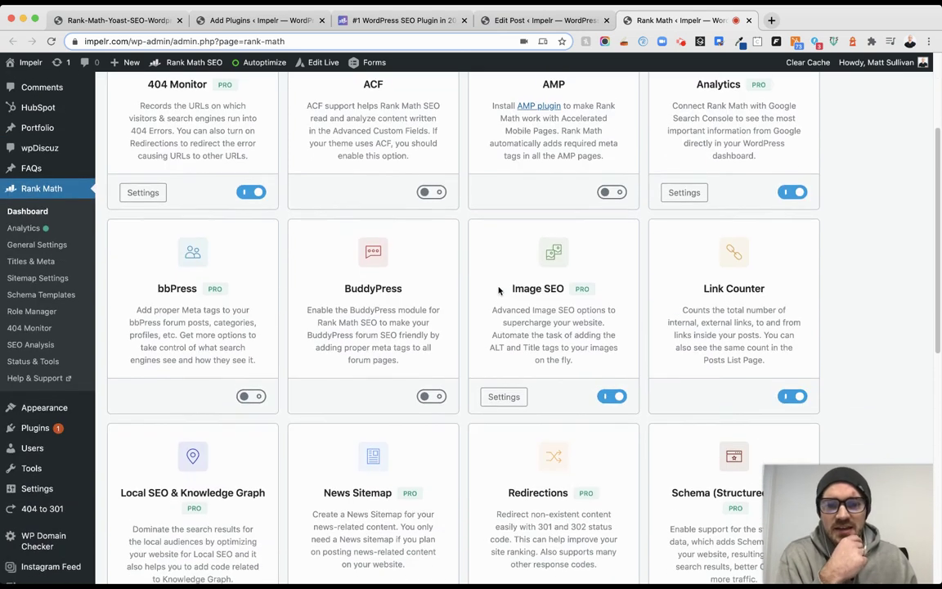
{"action": "scroll", "coordinate": [493, 270], "scroll_direction": "down", "scroll_amount": 1}
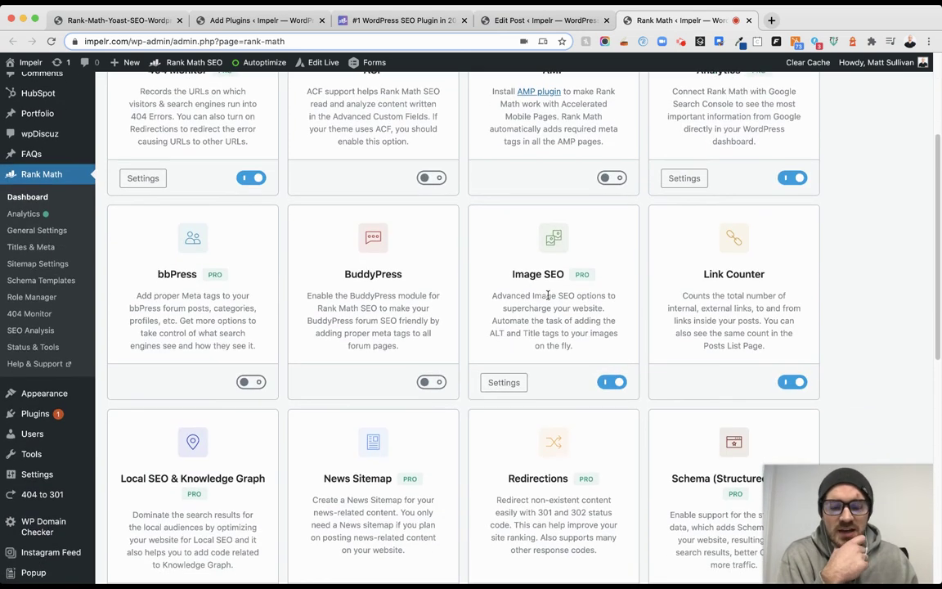
{"action": "scroll", "coordinate": [548, 295], "scroll_direction": "down", "scroll_amount": 1}
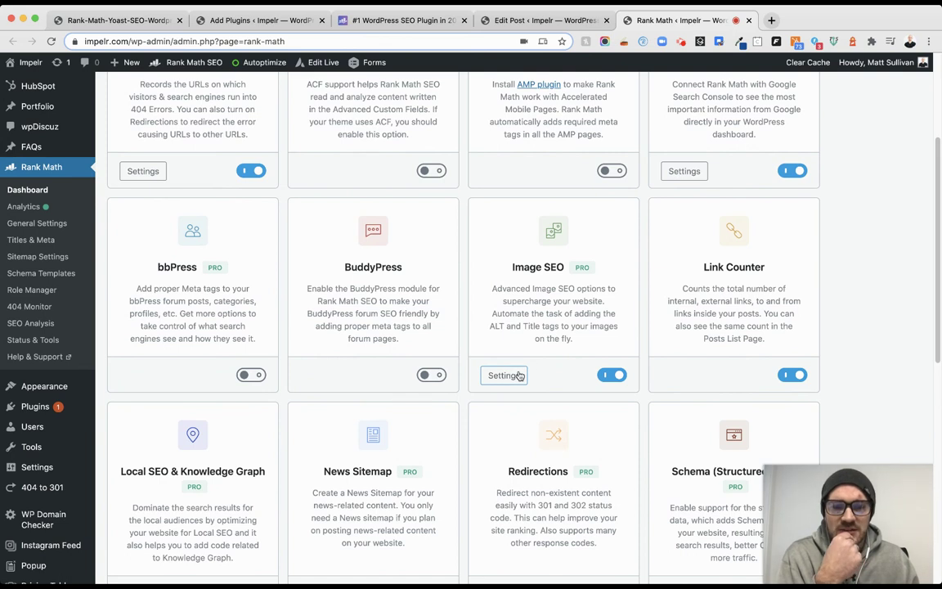
{"action": "left_click", "coordinate": [518, 375]}
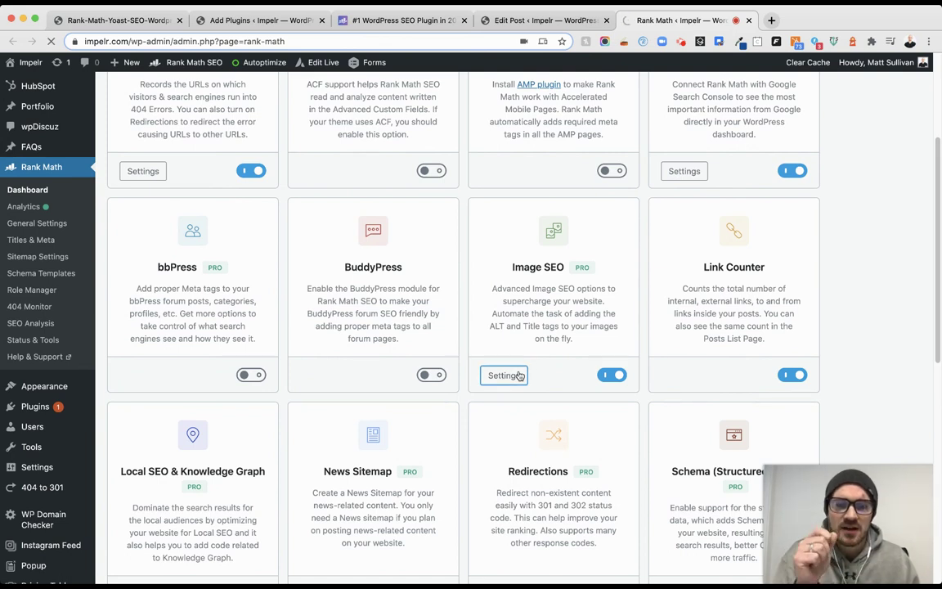
Review the Images settings that add missing ALT and TITLE attributes, then return to the dashboard.
{"action": "scroll", "coordinate": [360, 245], "scroll_direction": "up", "scroll_amount": 2}
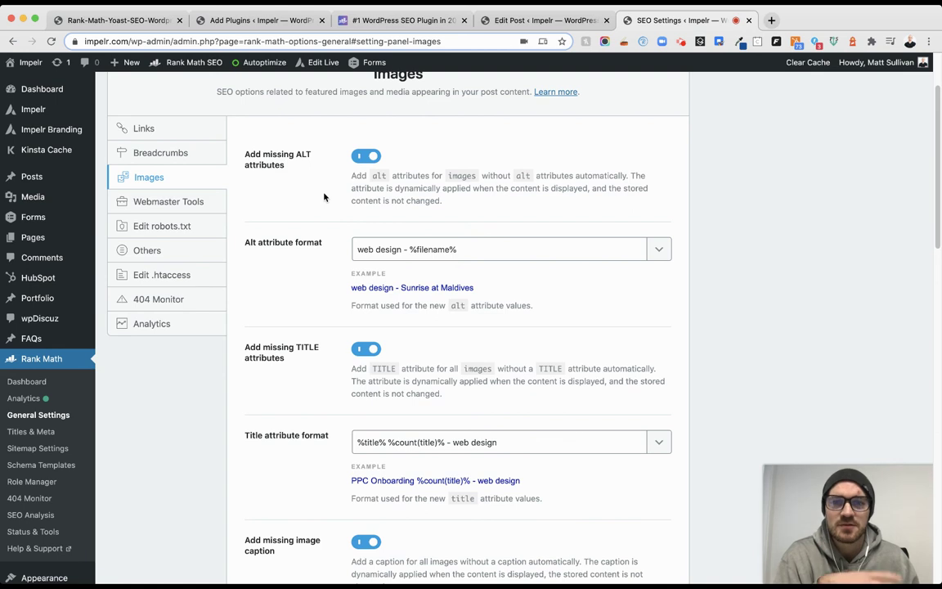
{"action": "scroll", "coordinate": [324, 197], "scroll_direction": "down", "scroll_amount": 1}
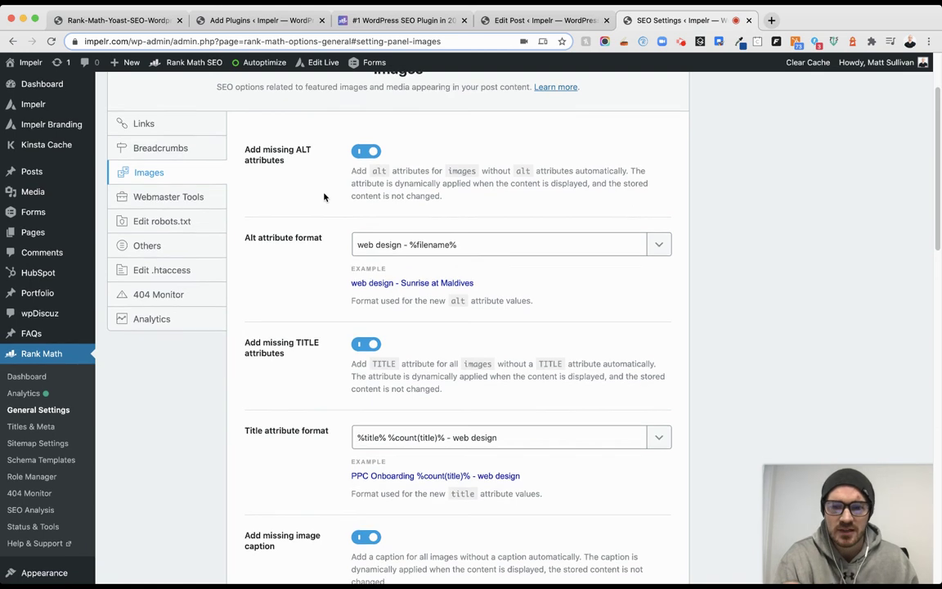
{"action": "scroll", "coordinate": [323, 197], "scroll_direction": "down", "scroll_amount": 6}
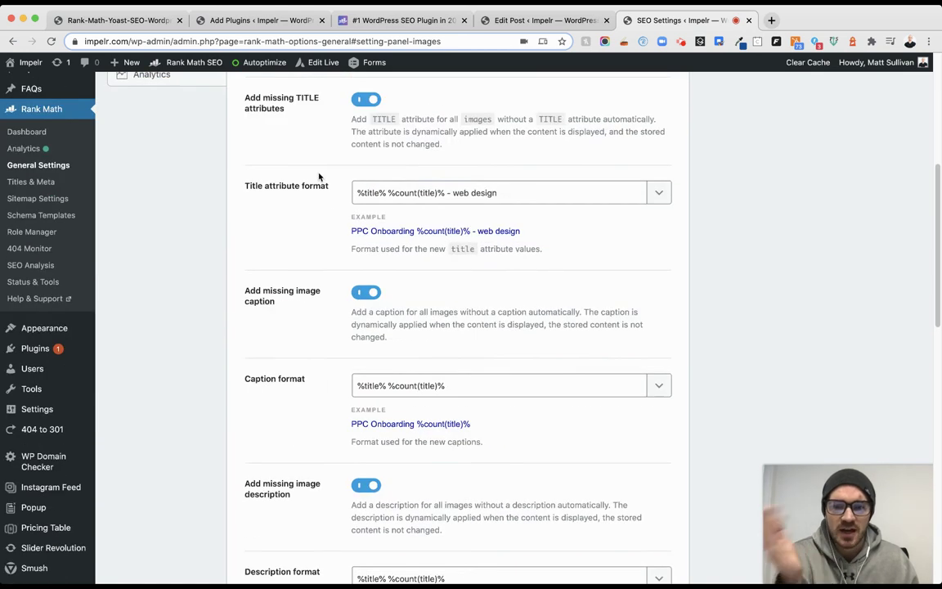
{"action": "scroll", "coordinate": [318, 177], "scroll_direction": "down", "scroll_amount": 7}
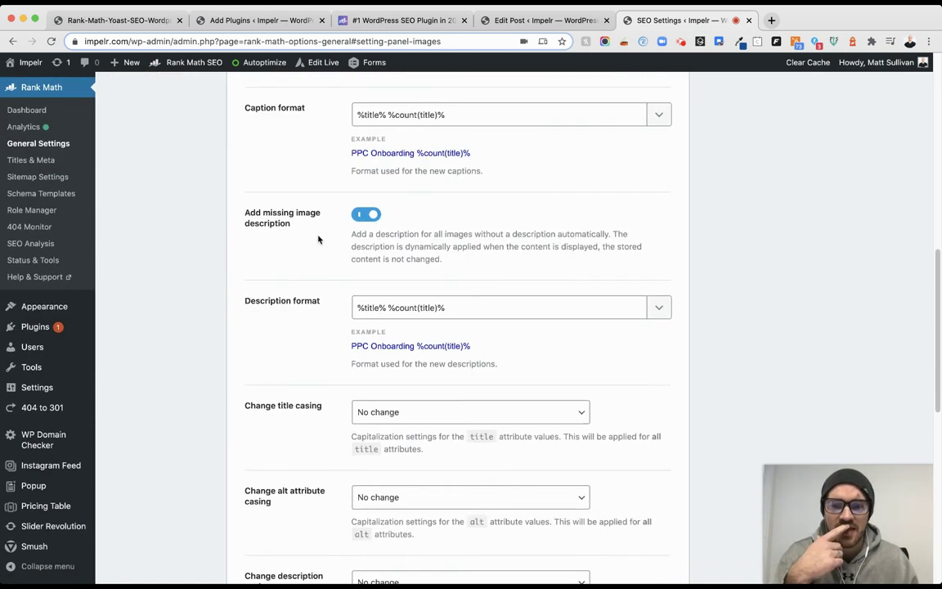
{"action": "scroll", "coordinate": [317, 235], "scroll_direction": "down", "scroll_amount": 1}
{"action": "scroll", "coordinate": [305, 202], "scroll_direction": "down", "scroll_amount": 3}
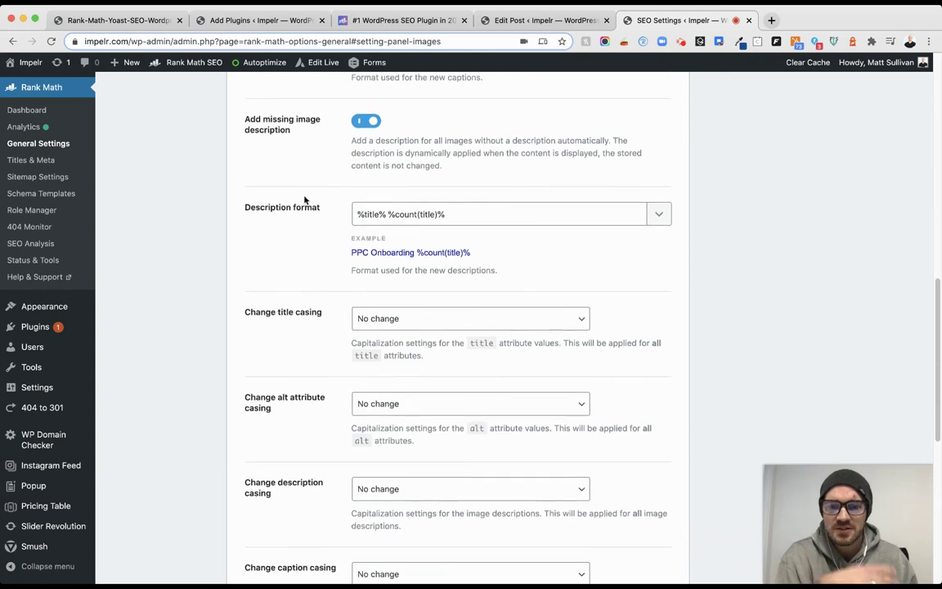
{"action": "scroll", "coordinate": [304, 199], "scroll_direction": "down", "scroll_amount": 10}
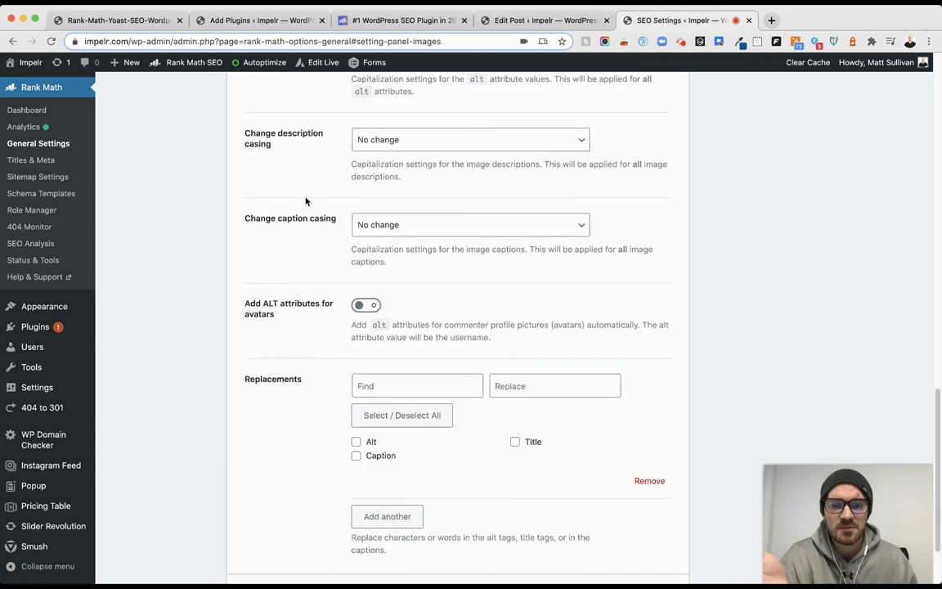
{"action": "scroll", "coordinate": [305, 204], "scroll_direction": "up", "scroll_amount": 20}
{"action": "scroll", "coordinate": [306, 201], "scroll_direction": "up", "scroll_amount": 1}
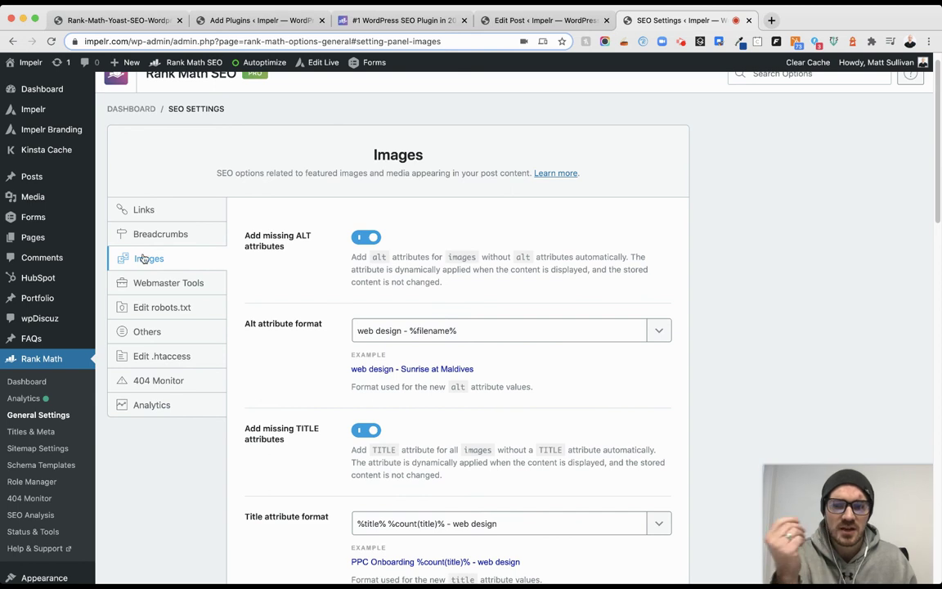
{"action": "left_click", "coordinate": [31, 384]}
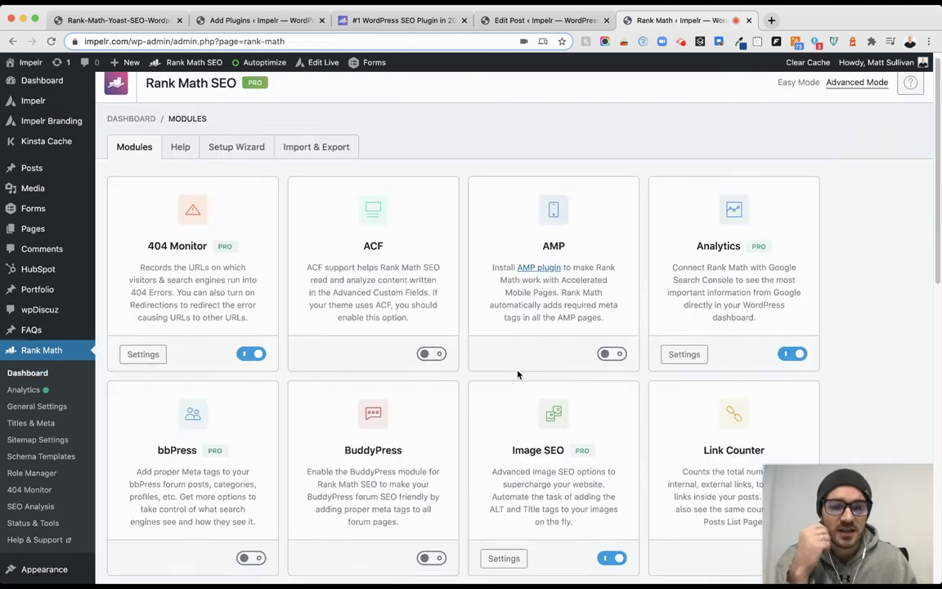
Scroll through module cards such as 404 Monitor, Image SEO, Sitemap and WooCommerce.
{"action": "scroll", "coordinate": [518, 374], "scroll_direction": "down", "scroll_amount": 5}
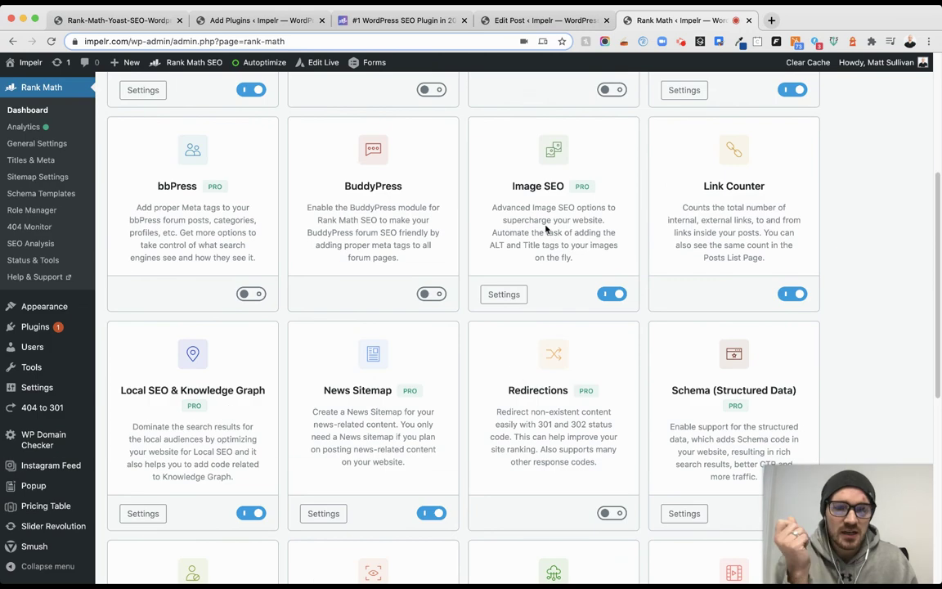
{"action": "scroll", "coordinate": [550, 225], "scroll_direction": "down", "scroll_amount": 1}
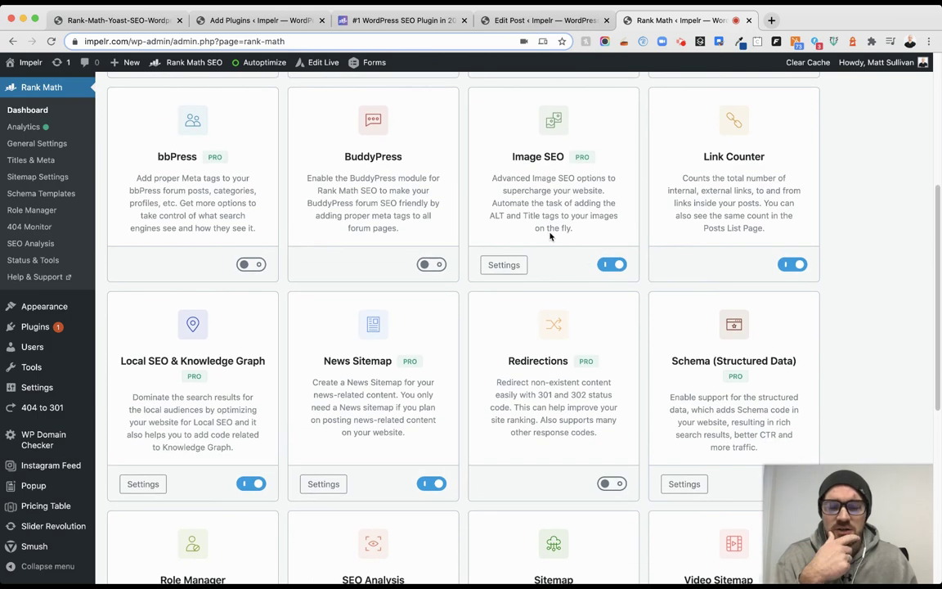
{"action": "scroll", "coordinate": [695, 228], "scroll_direction": "down", "scroll_amount": 3}
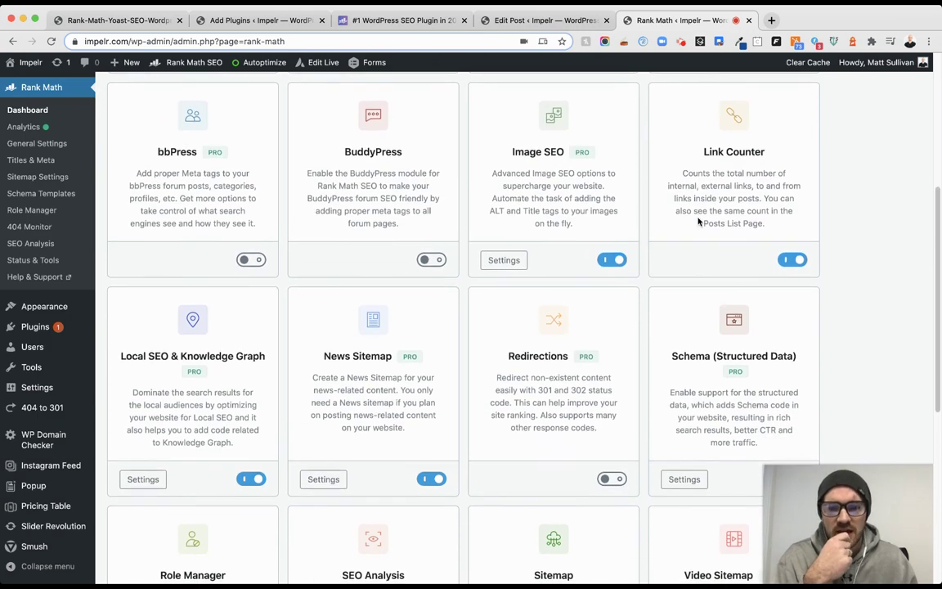
{"action": "scroll", "coordinate": [686, 270], "scroll_direction": "down", "scroll_amount": 2}
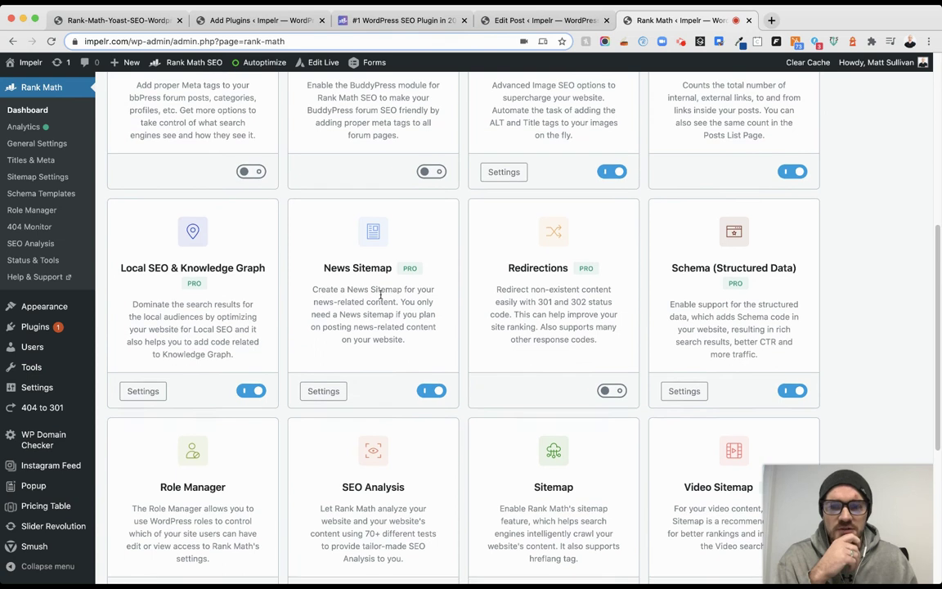
{"action": "scroll", "coordinate": [374, 285], "scroll_direction": "down", "scroll_amount": 1}
{"action": "scroll", "coordinate": [176, 254], "scroll_direction": "down", "scroll_amount": 2}
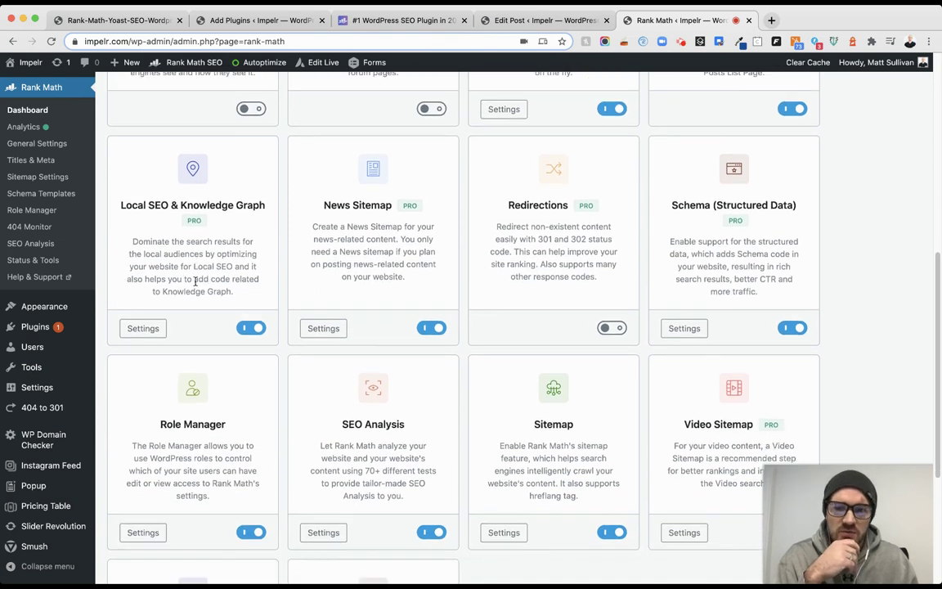
{"action": "scroll", "coordinate": [196, 236], "scroll_direction": "down", "scroll_amount": 7}
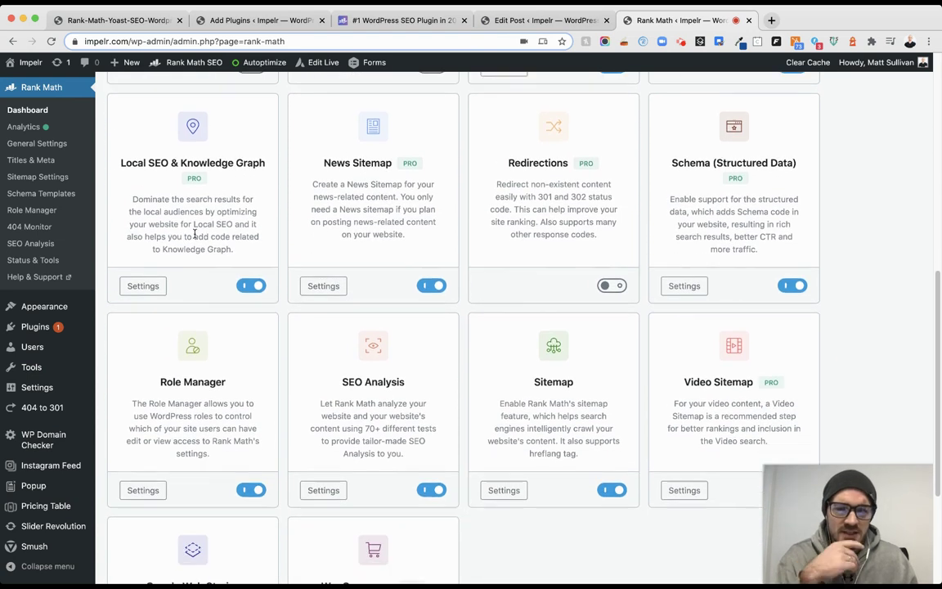
{"action": "scroll", "coordinate": [201, 237], "scroll_direction": "down", "scroll_amount": 1}
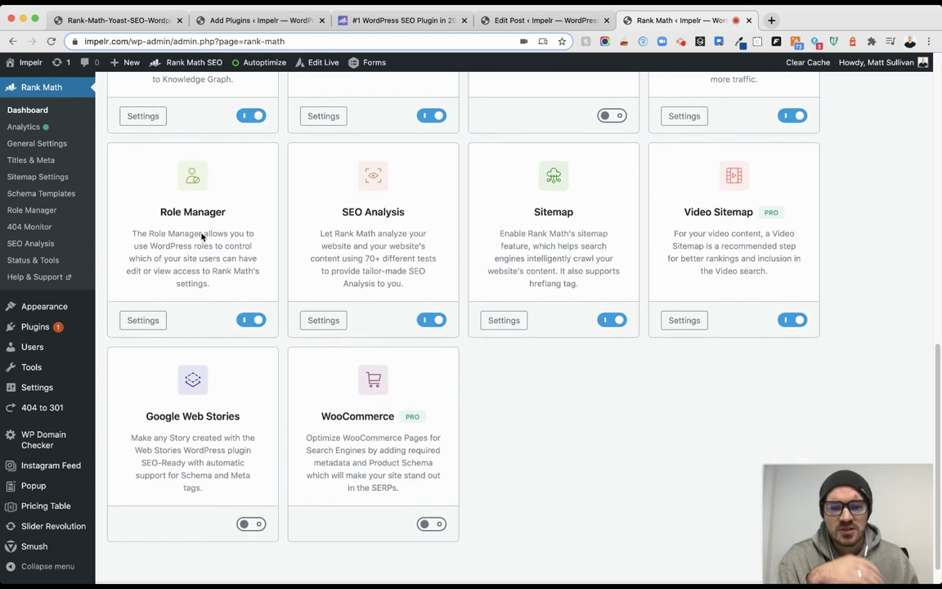
{"action": "scroll", "coordinate": [204, 236], "scroll_direction": "down", "scroll_amount": 1}
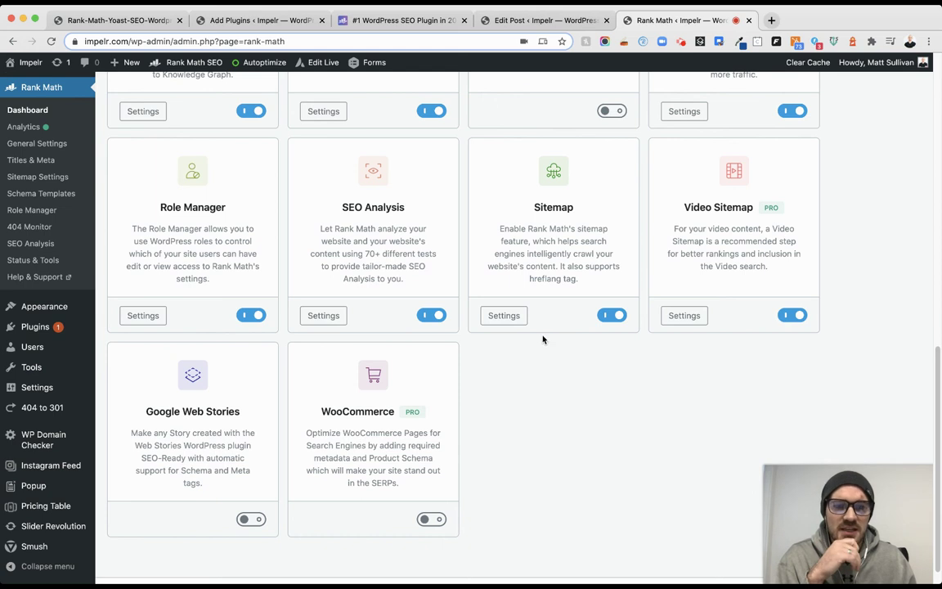
Scroll back up the modules list and return to the Rank Math comparison page.
{"action": "scroll", "coordinate": [493, 345], "scroll_direction": "up", "scroll_amount": 1}
{"action": "scroll", "coordinate": [493, 345], "scroll_direction": "up", "scroll_amount": 1}
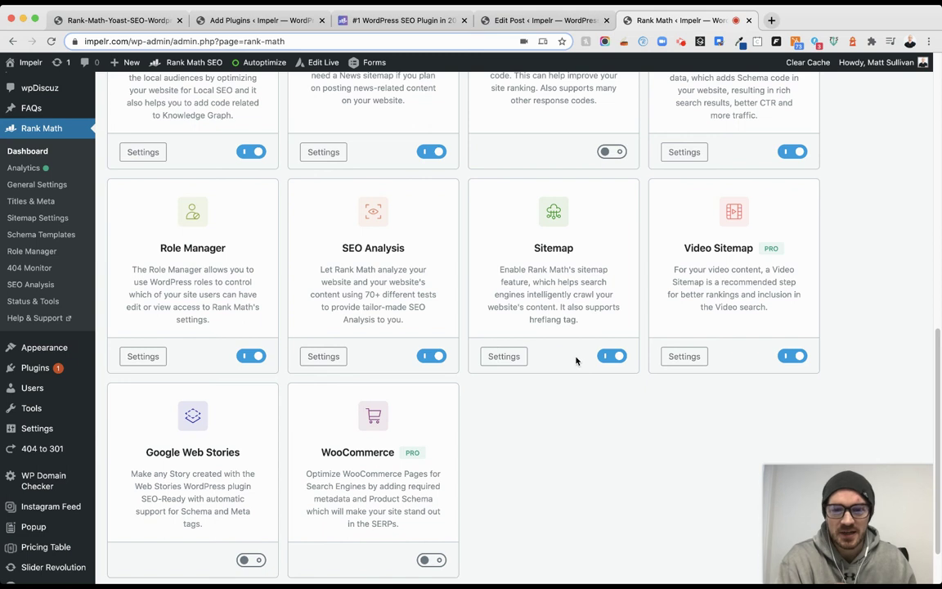
{"action": "scroll", "coordinate": [557, 368], "scroll_direction": "down", "scroll_amount": 1}
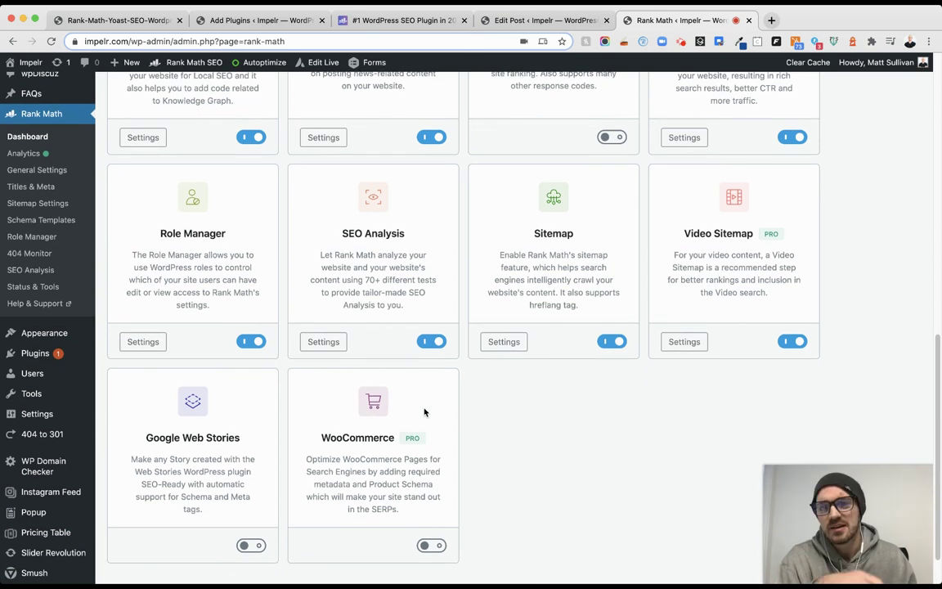
{"action": "scroll", "coordinate": [424, 412], "scroll_direction": "up", "scroll_amount": 1}
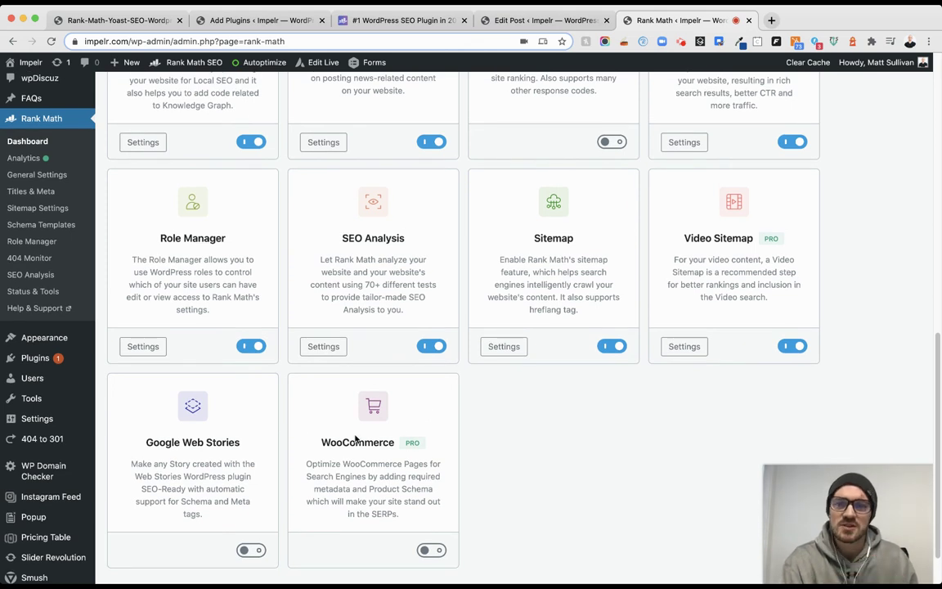
{"action": "scroll", "coordinate": [403, 422], "scroll_direction": "up", "scroll_amount": 3}
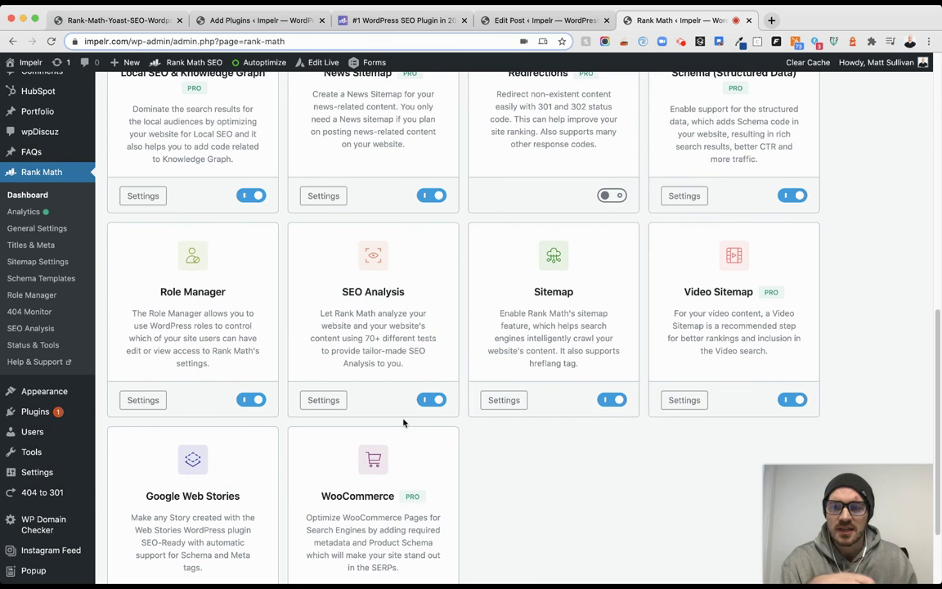
{"action": "scroll", "coordinate": [403, 423], "scroll_direction": "up", "scroll_amount": 8}
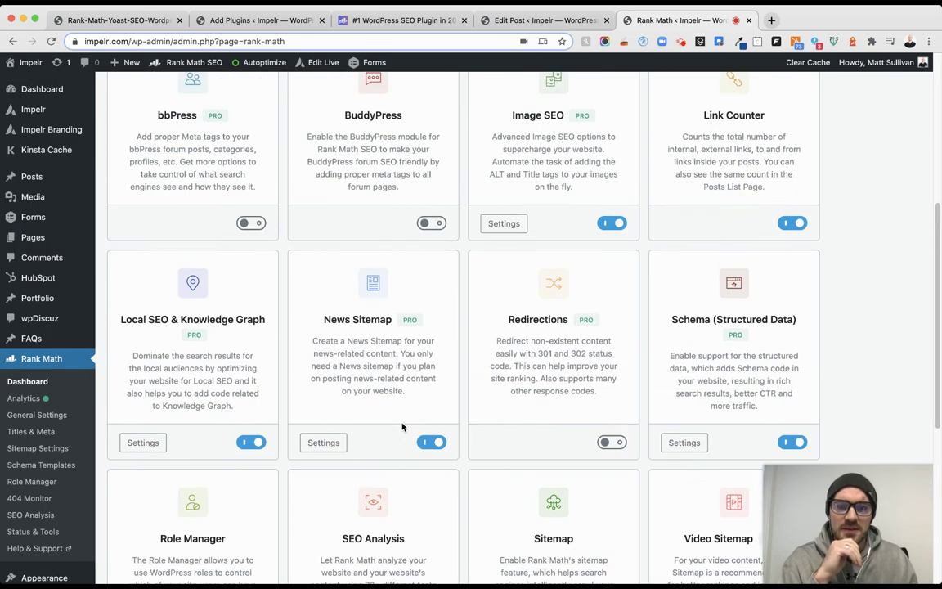
{"action": "scroll", "coordinate": [403, 424], "scroll_direction": "up", "scroll_amount": 3}
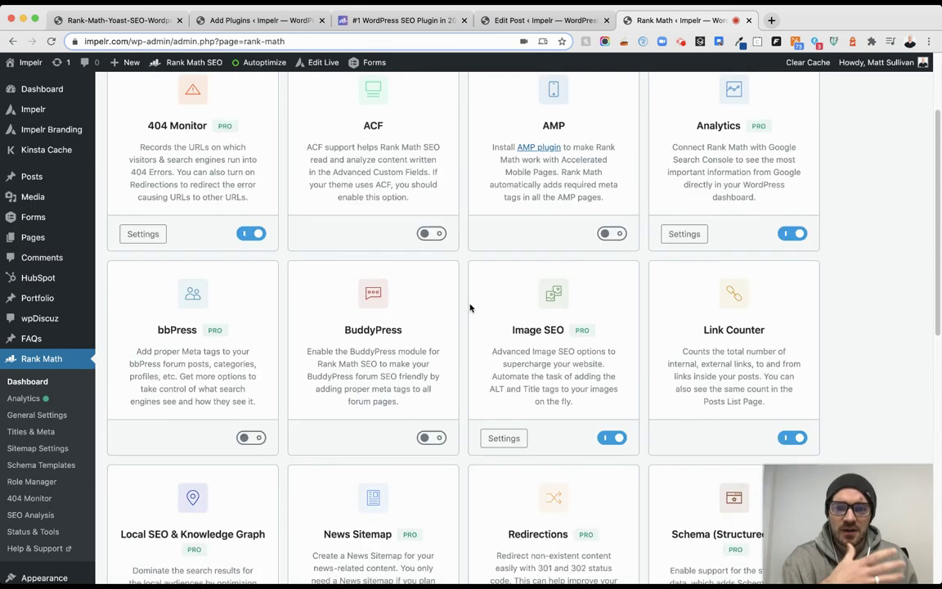
{"action": "scroll", "coordinate": [470, 308], "scroll_direction": "up", "scroll_amount": 3}
{"action": "left_click", "coordinate": [392, 20]}
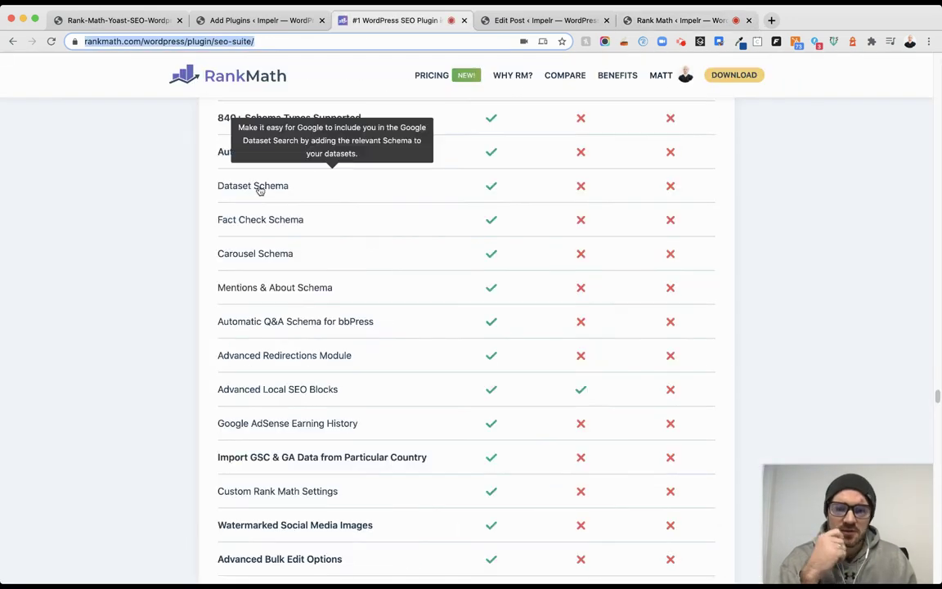
Scroll the comparison table to the schema and social media rows, then return to the 'seo' plugin results.
{"action": "scroll", "coordinate": [160, 251], "scroll_direction": "down", "scroll_amount": 1}
{"action": "scroll", "coordinate": [159, 251], "scroll_direction": "down", "scroll_amount": 12}
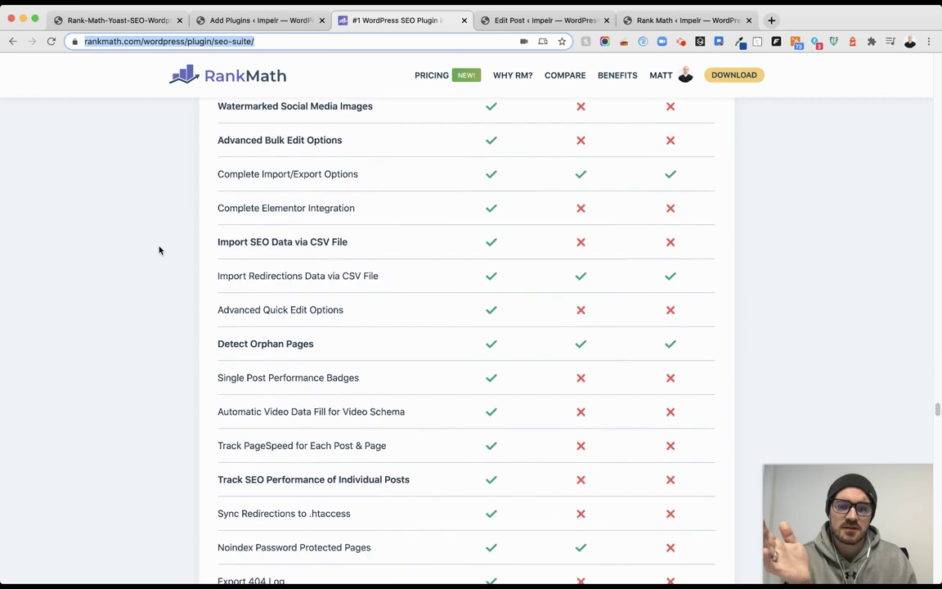
{"action": "scroll", "coordinate": [160, 249], "scroll_direction": "down", "scroll_amount": 12}
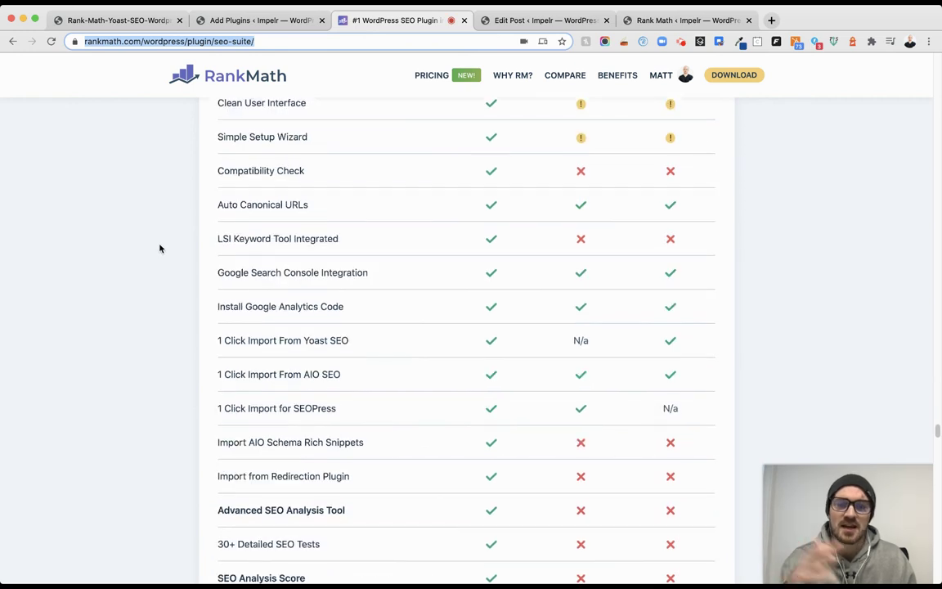
{"action": "scroll", "coordinate": [161, 248], "scroll_direction": "down", "scroll_amount": 6}
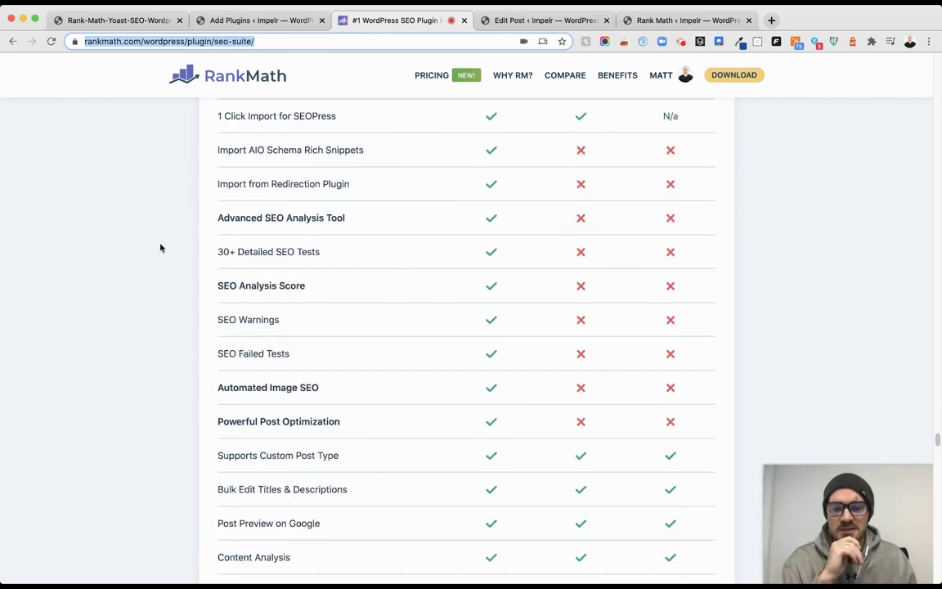
{"action": "scroll", "coordinate": [161, 247], "scroll_direction": "down", "scroll_amount": 20}
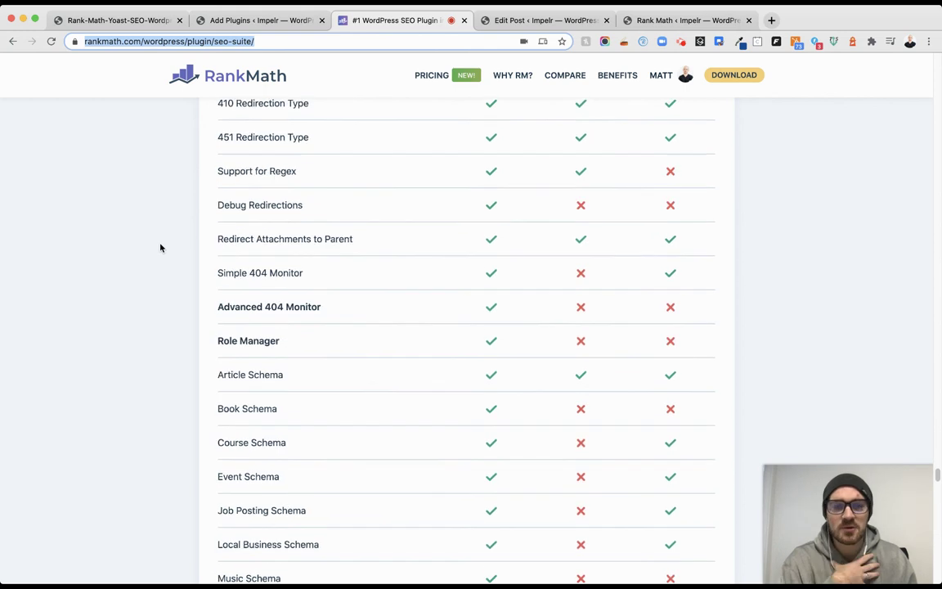
{"action": "scroll", "coordinate": [160, 247], "scroll_direction": "down", "scroll_amount": 1}
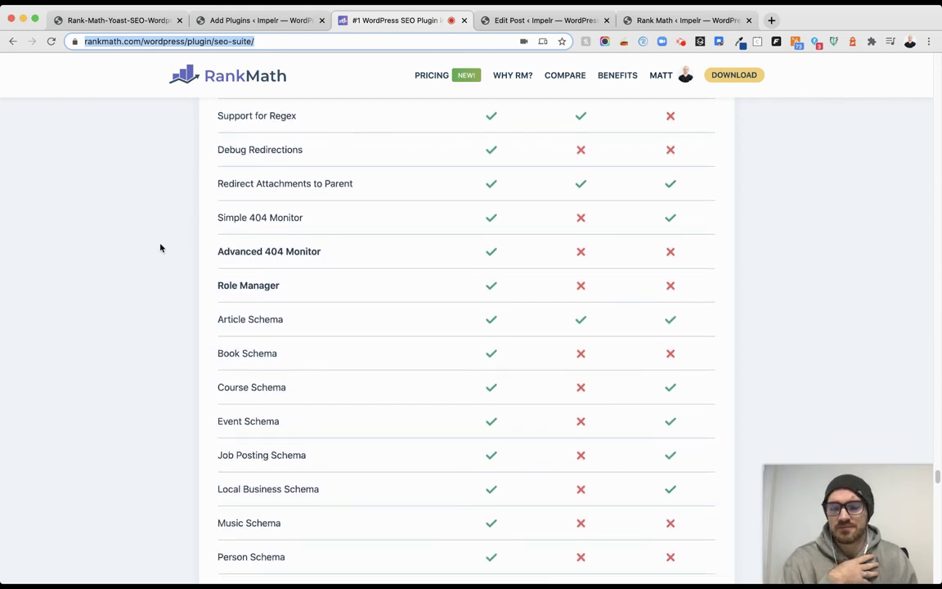
{"action": "scroll", "coordinate": [160, 248], "scroll_direction": "down", "scroll_amount": 1}
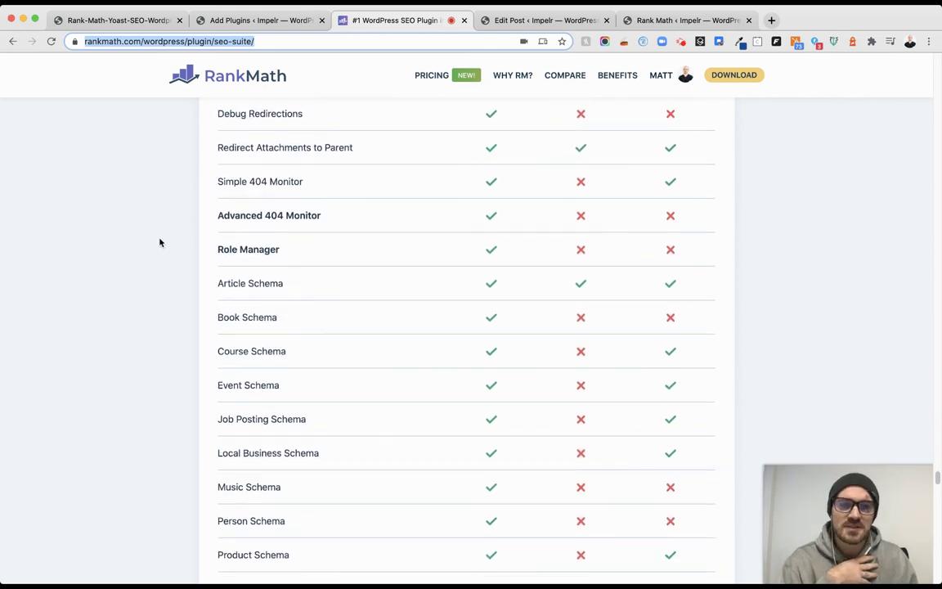
{"action": "scroll", "coordinate": [160, 242], "scroll_direction": "down", "scroll_amount": 10}
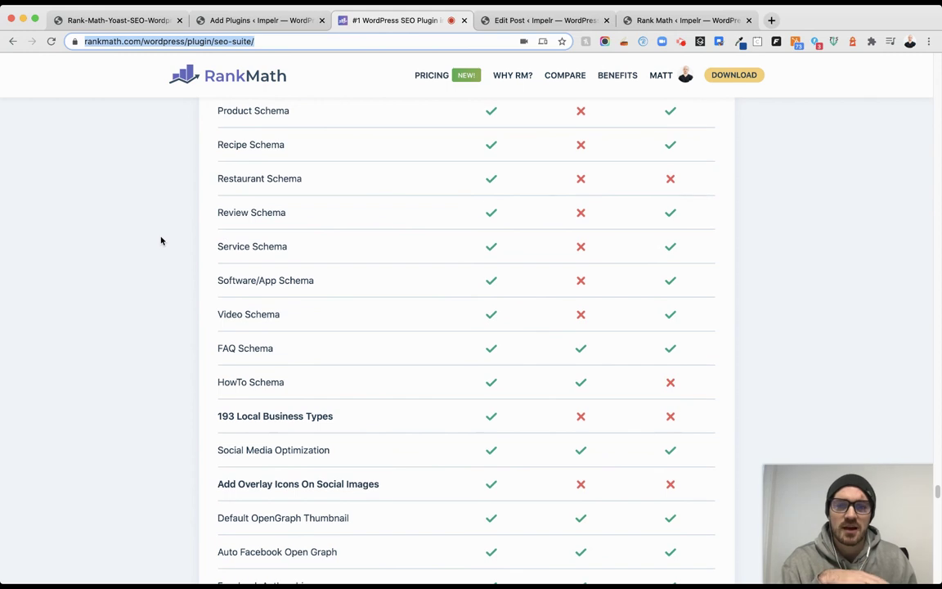
{"action": "scroll", "coordinate": [160, 242], "scroll_direction": "up", "scroll_amount": 1}
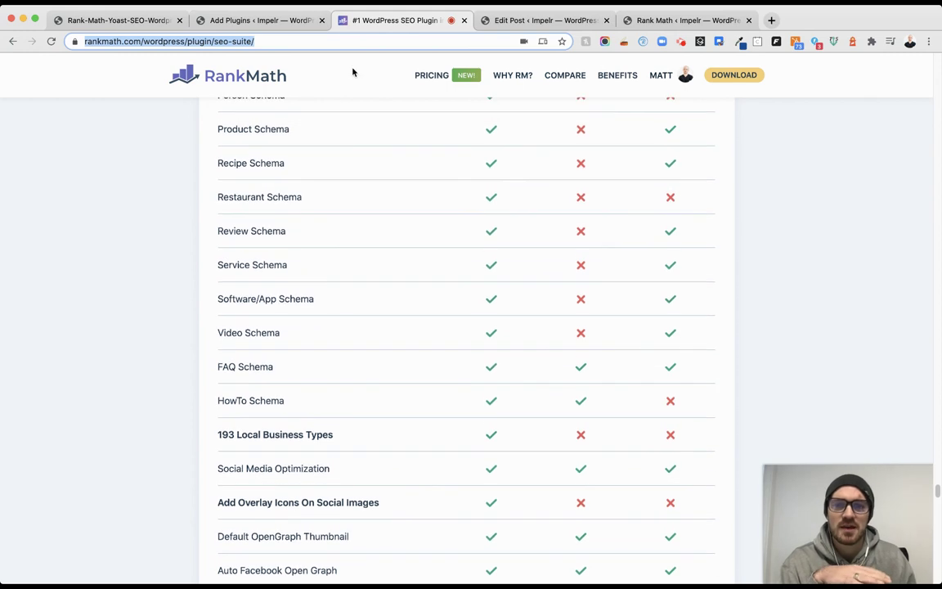
{"action": "left_click", "coordinate": [260, 20]}
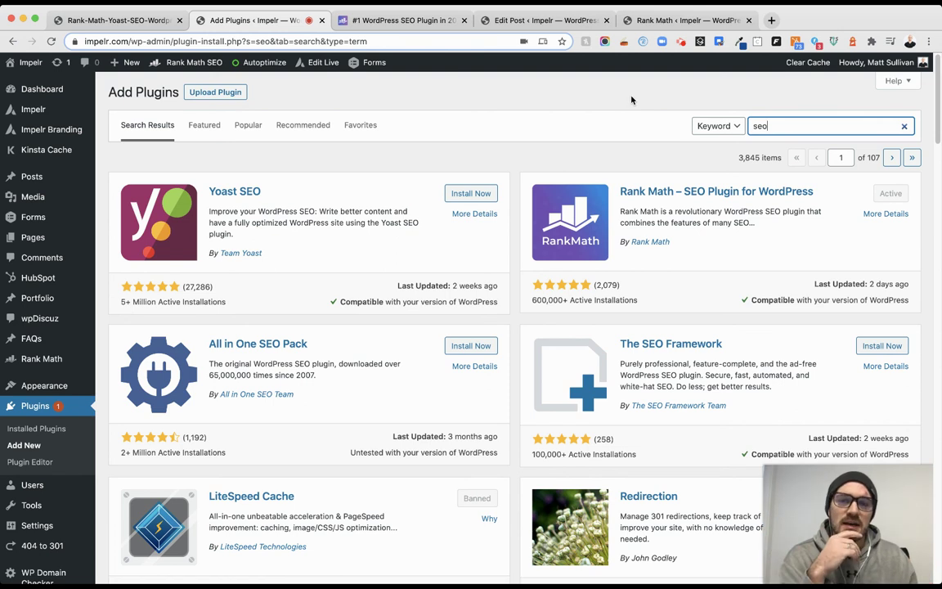
Switch from the Yoast SEO and Rank Math plugin search results to the Rank Math vs Yoast comparison image.
{"action": "left_click", "coordinate": [123, 22]}
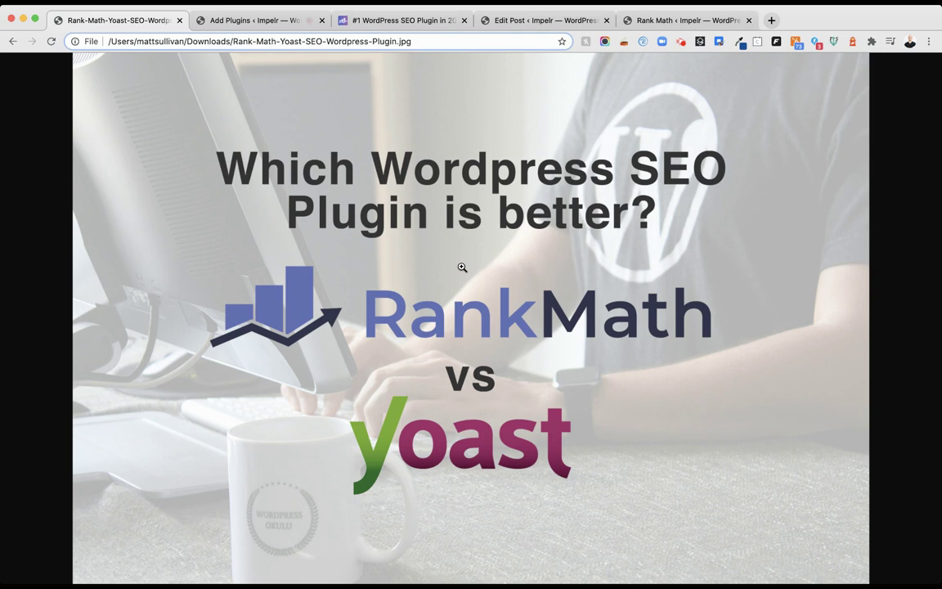